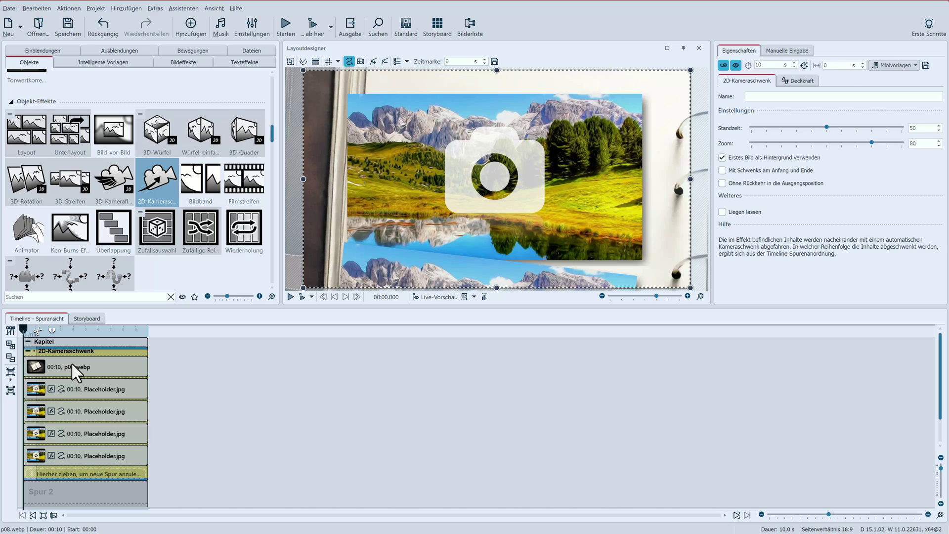
# - Examine the p08.webp background and the four tilted placeholders inside the 2D-Kameraschwenk effect one by one
pyautogui.click(71, 363)
pyautogui.click(78, 387)
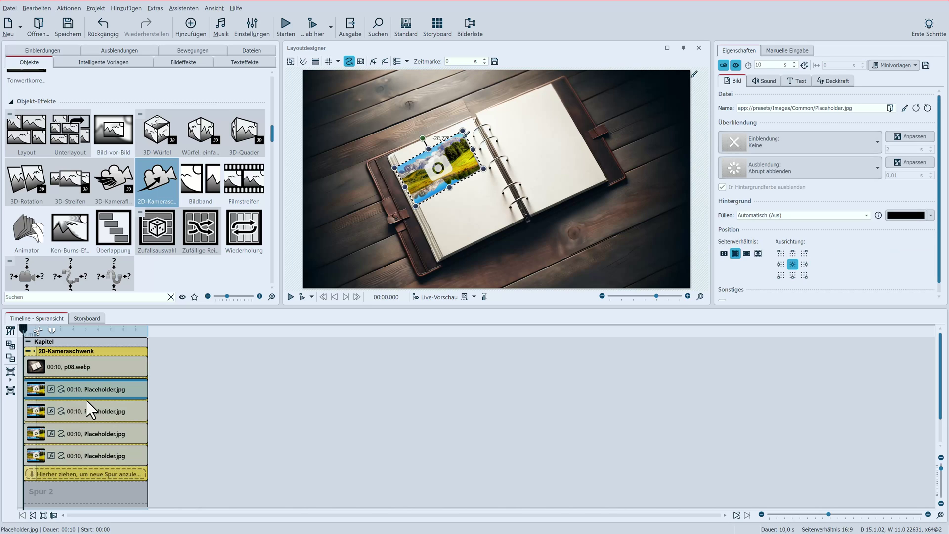
pyautogui.click(89, 416)
pyautogui.click(91, 432)
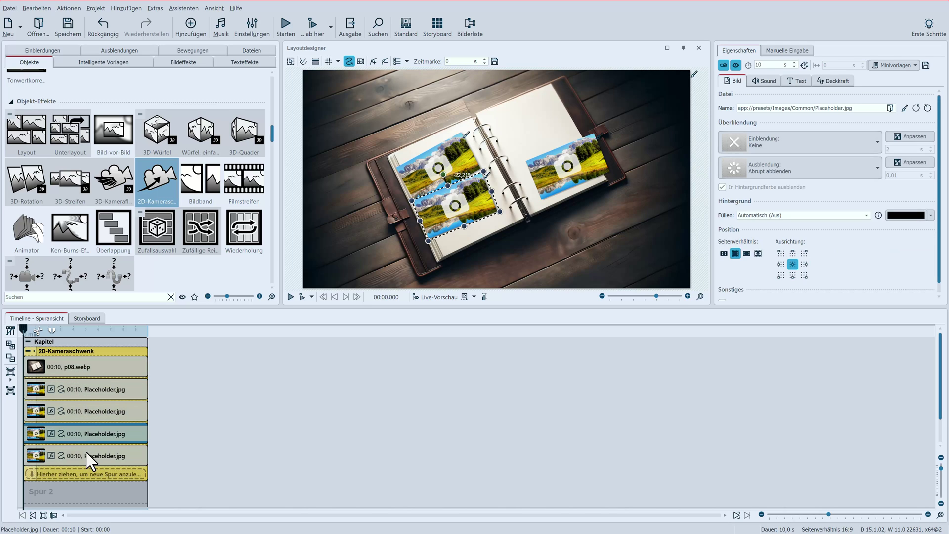
pyautogui.click(84, 455)
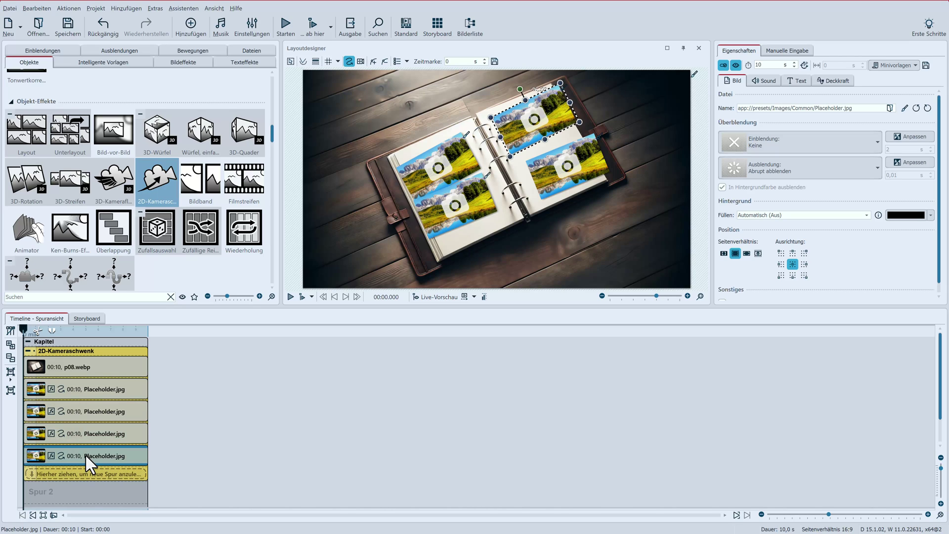
# - Replace the four Placeholder.jpg images with the palace, city skyline, Stonehenge and Tower Bridge photos from the LONDON folder, in that order
pyautogui.click(243, 54)
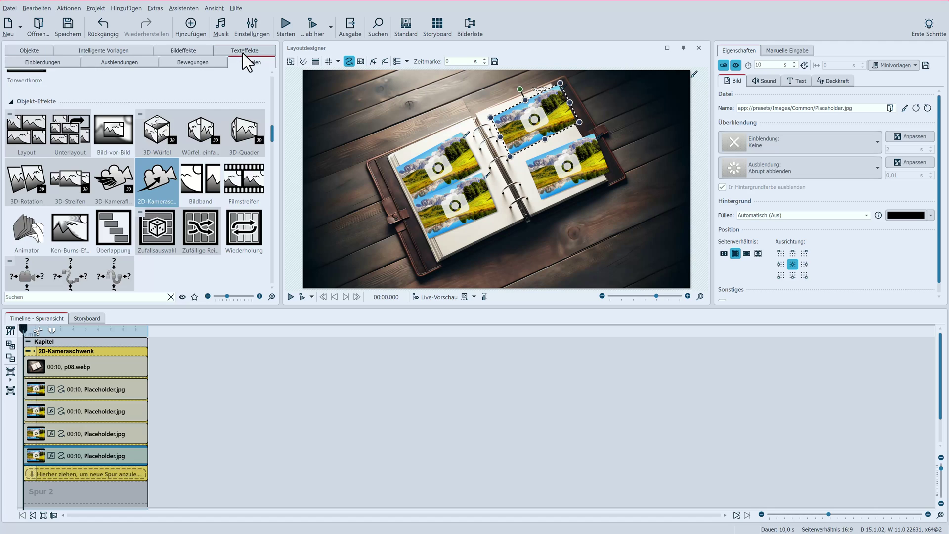
pyautogui.moveTo(102, 105); pyautogui.dragTo(74, 389)
pyautogui.moveTo(167, 105); pyautogui.dragTo(62, 411)
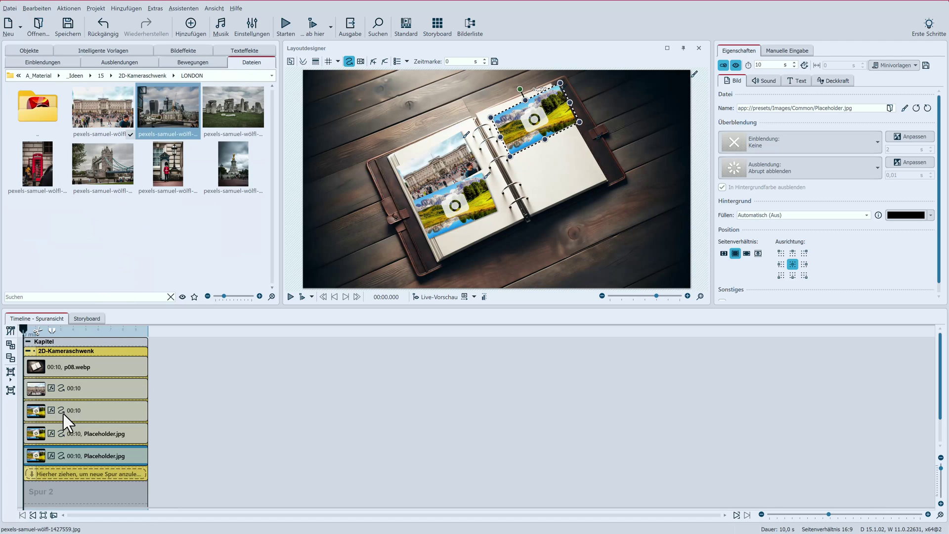
pyautogui.moveTo(229, 105); pyautogui.dragTo(60, 431)
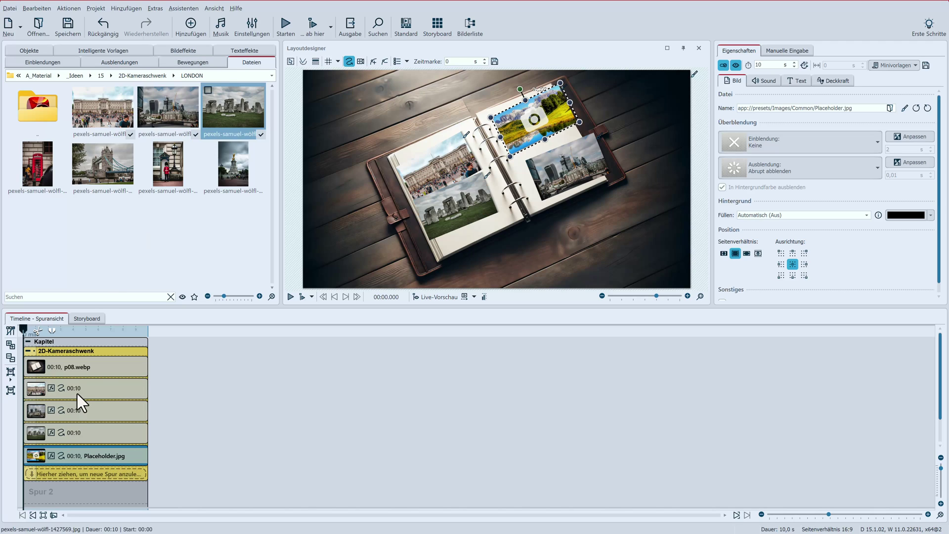
pyautogui.click(107, 161)
pyautogui.moveTo(108, 162); pyautogui.dragTo(63, 449)
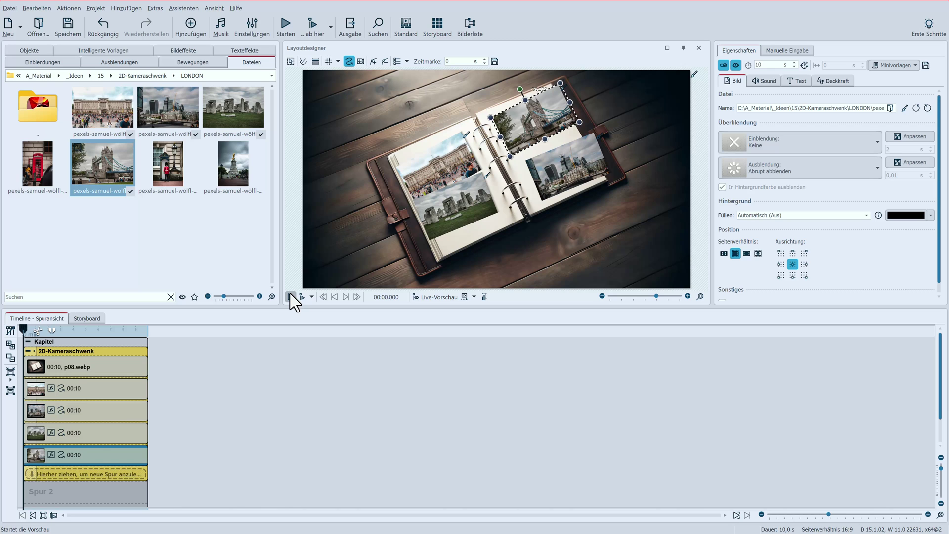
# - Preview the camera pan and examine the track order of the background and the four London photos
pyautogui.click(290, 297)
pyautogui.click(289, 296)
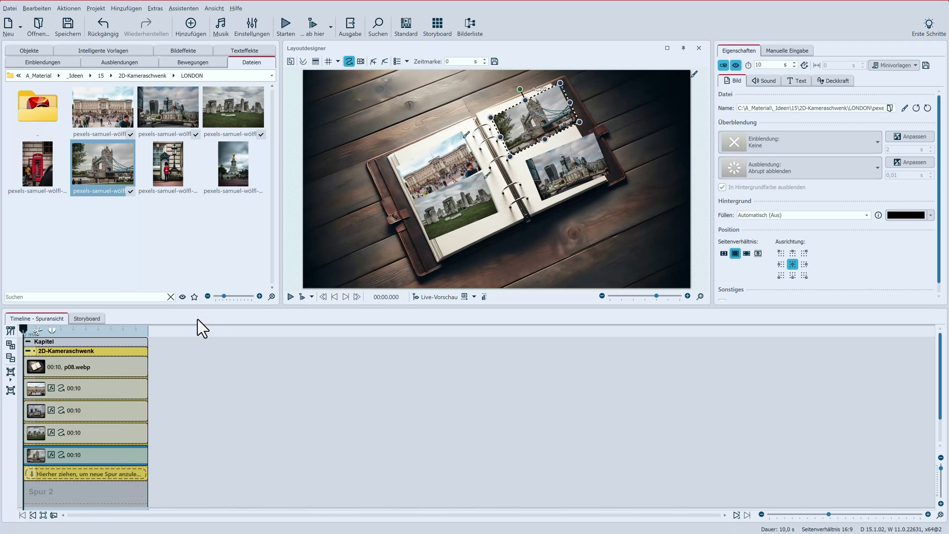
pyautogui.click(55, 366)
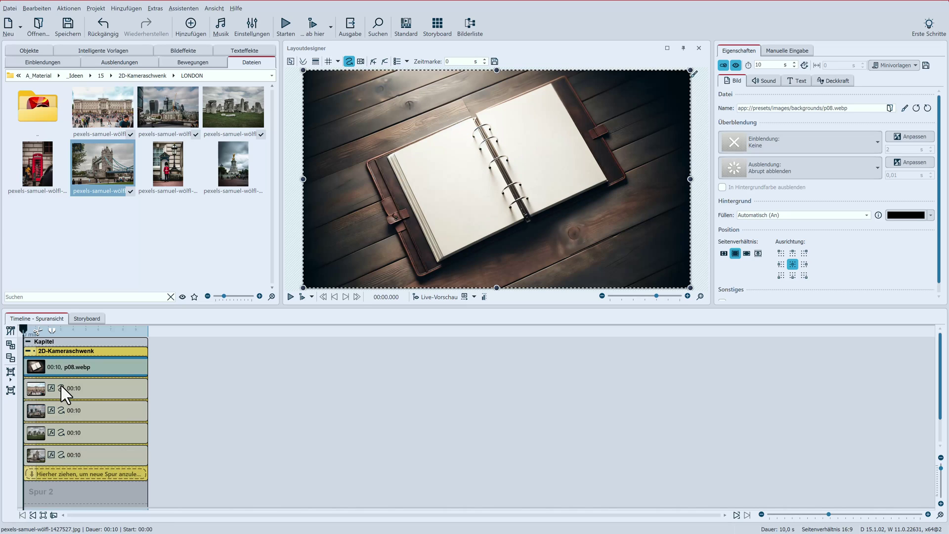
pyautogui.click(61, 386)
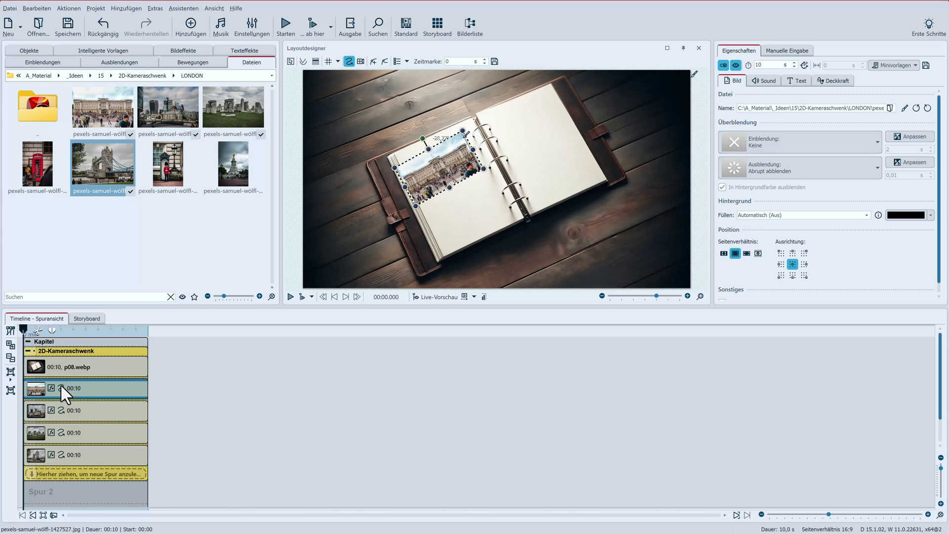
pyautogui.click(67, 409)
pyautogui.click(67, 429)
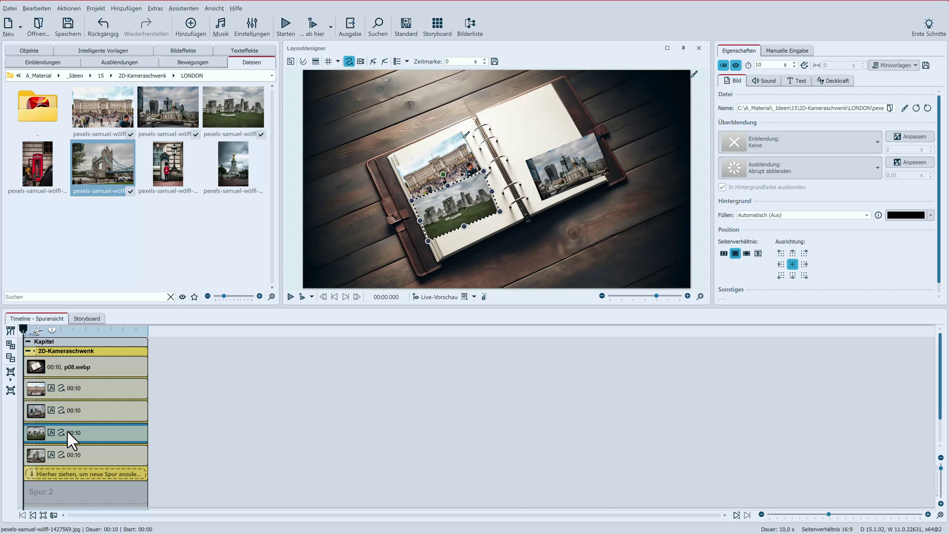
pyautogui.click(64, 455)
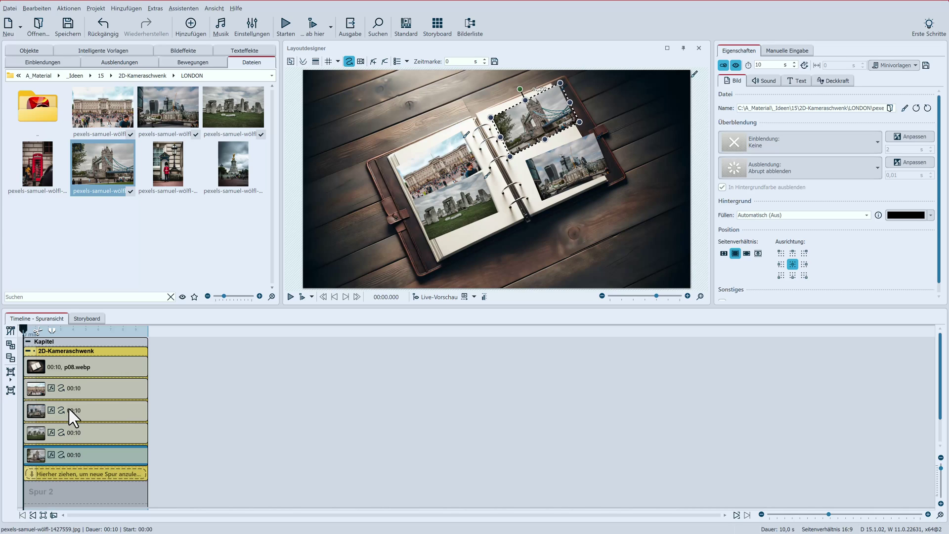
# - Move the city skyline photo to the last track of the 2D-Kameraschwenk effect and check the new photo order
pyautogui.moveTo(69, 408); pyautogui.dragTo(51, 469)
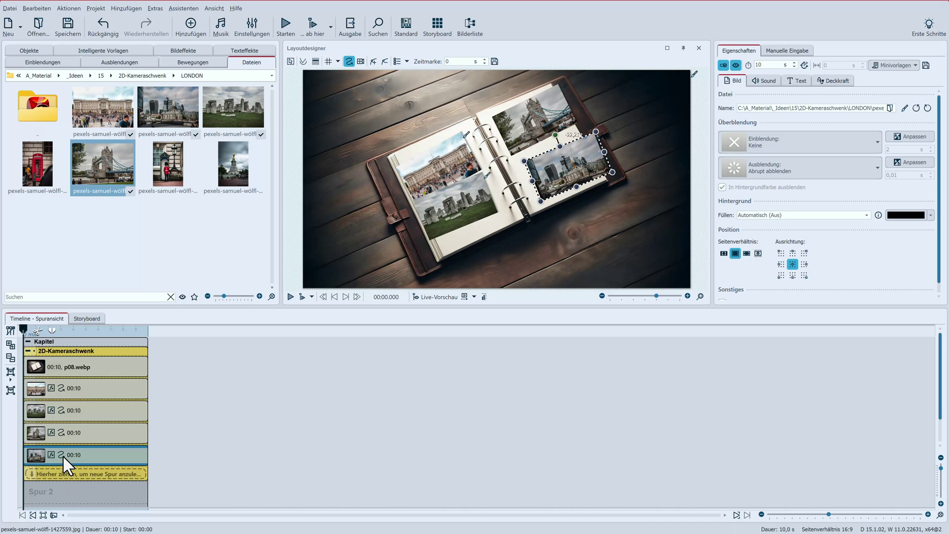
pyautogui.click(73, 389)
pyautogui.click(69, 412)
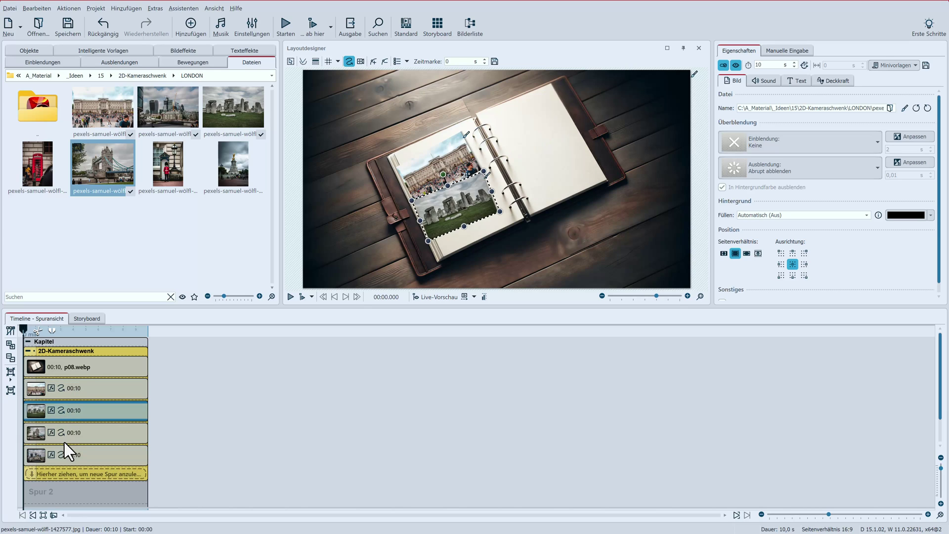
pyautogui.click(61, 440)
pyautogui.click(61, 451)
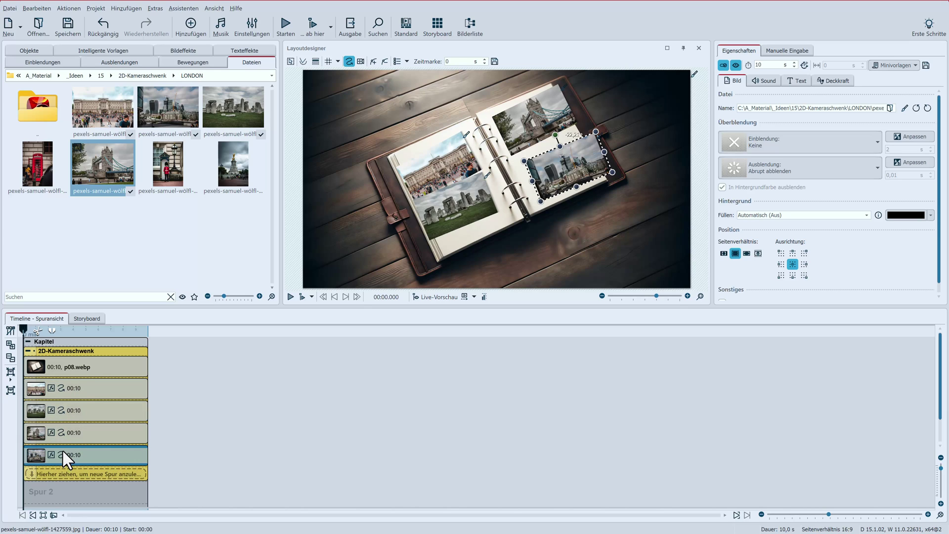
# - Check the settings of the 2D-Kameraschwenk effect and paste a copy of the whole chapter behind the original
pyautogui.click(81, 367)
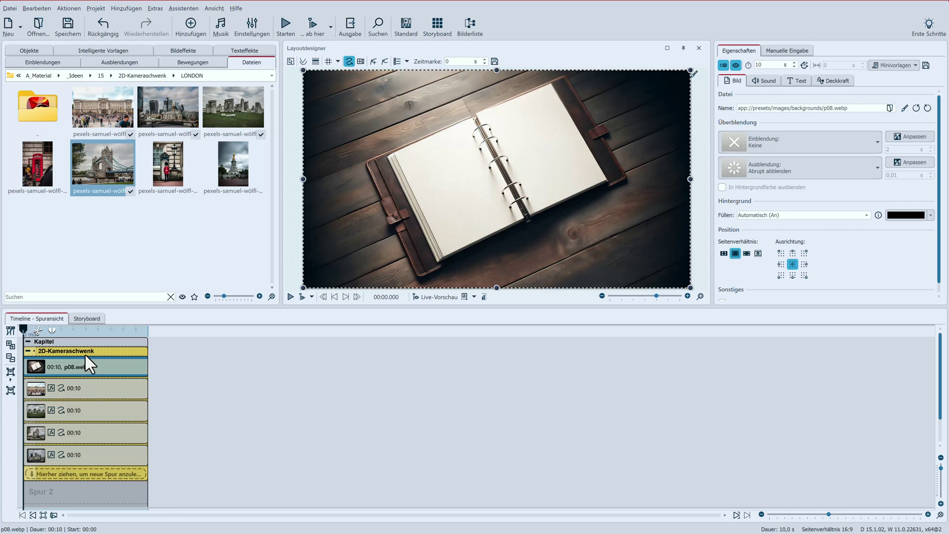
pyautogui.click(86, 348)
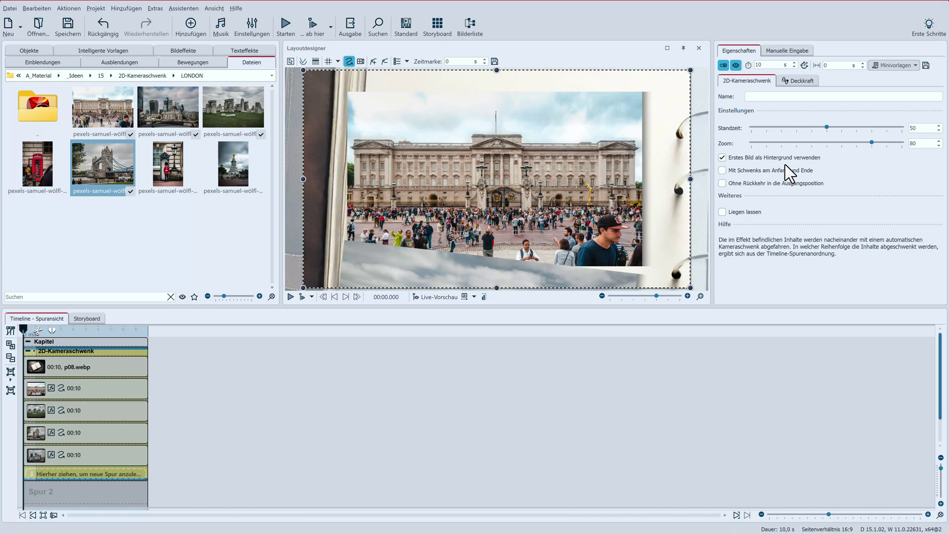
pyautogui.click(55, 341)
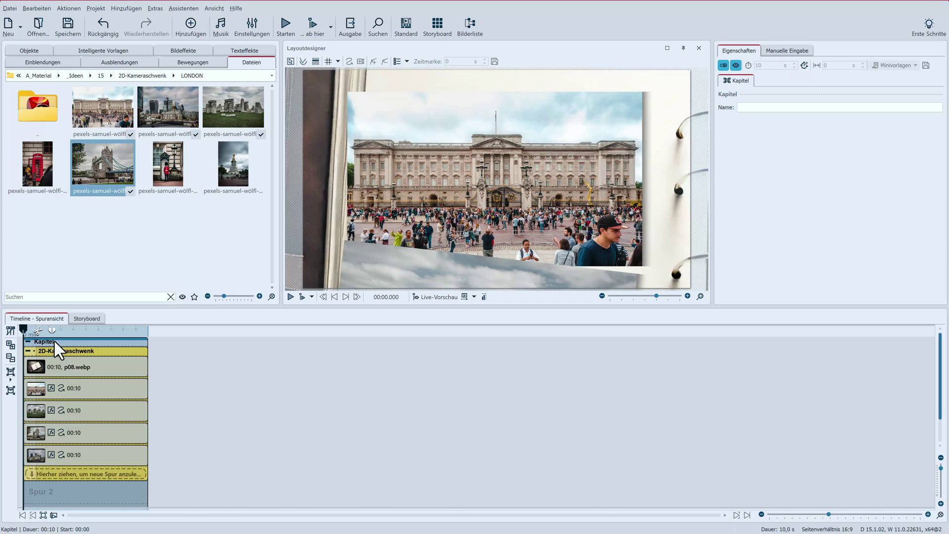
pyautogui.hotkey('ctrl', 'v')
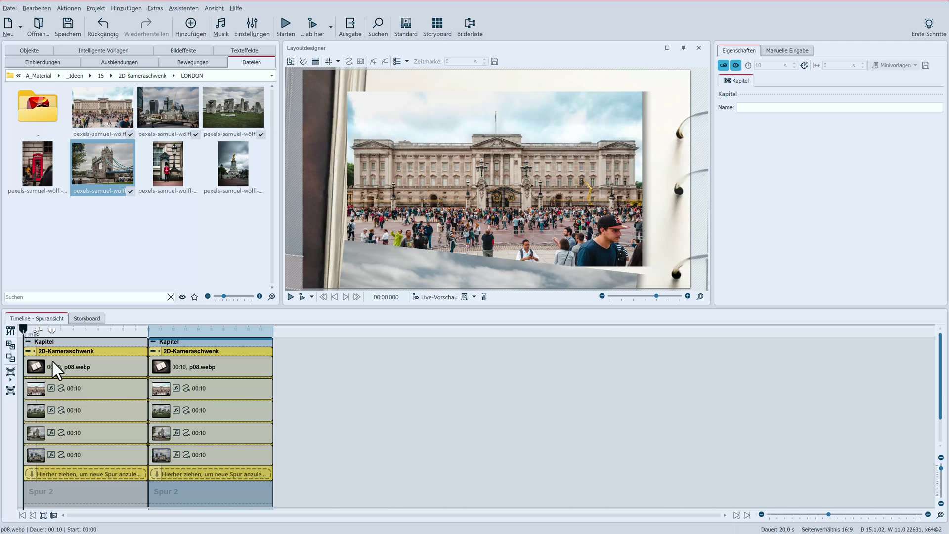
# - Replace the p08.webp notebook background in the first chapter's pan effect with the Wand 5 brick background
pyautogui.click(24, 48)
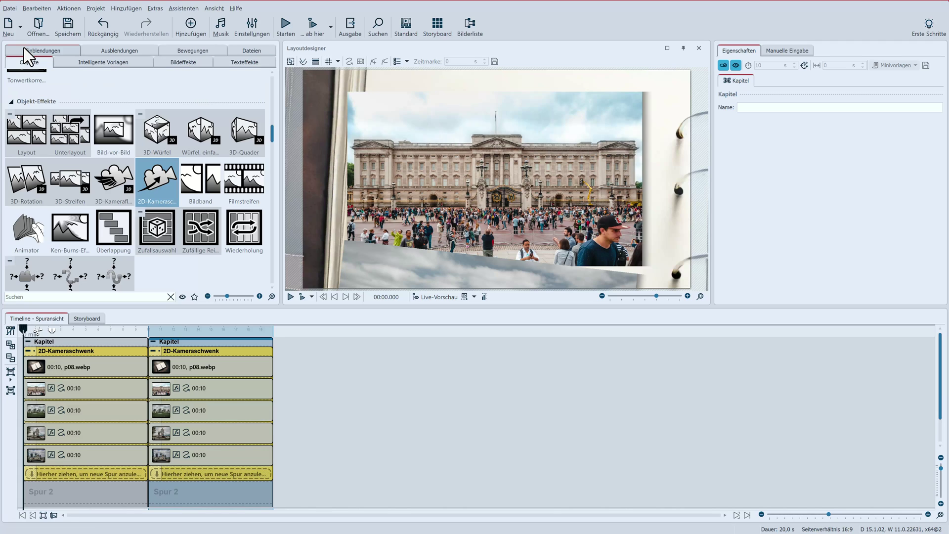
pyautogui.moveTo(273, 139); pyautogui.dragTo(70, 364)
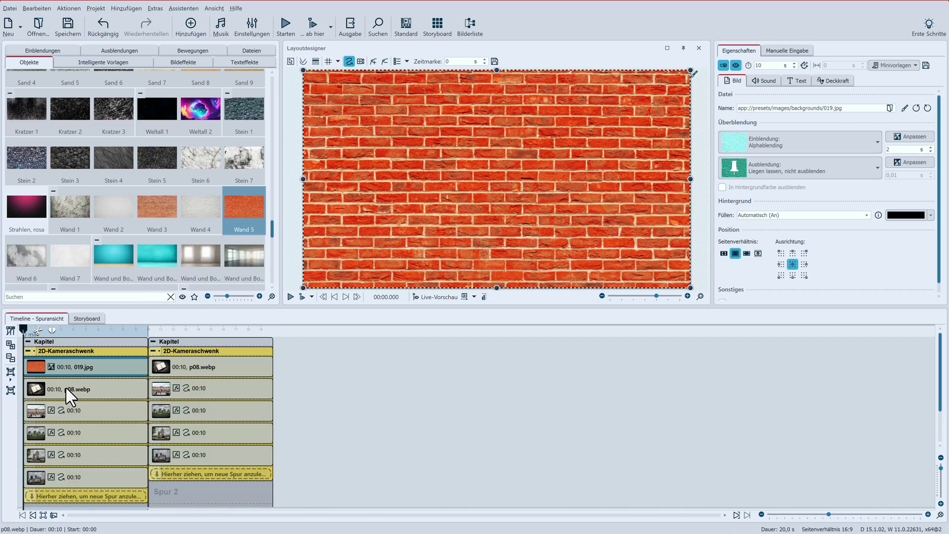
pyautogui.click(73, 382)
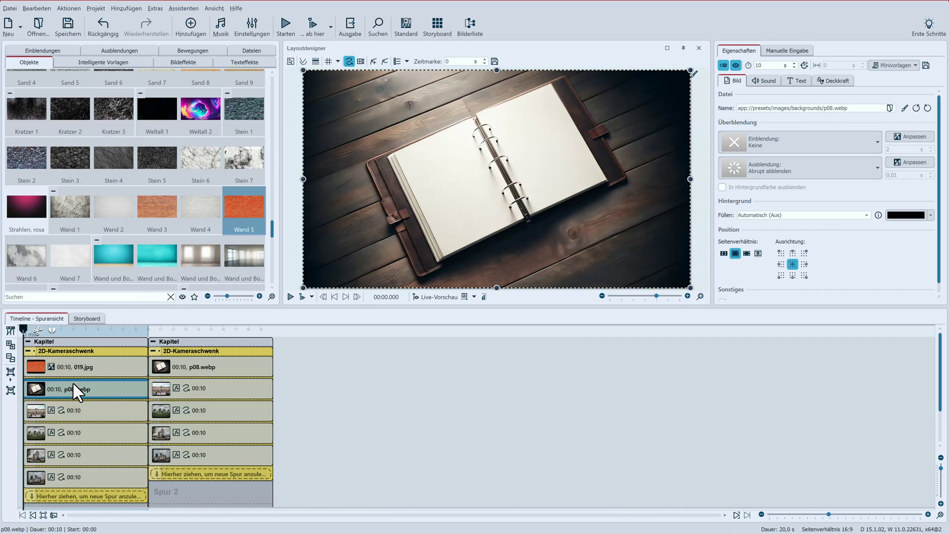
pyautogui.press('Delete')
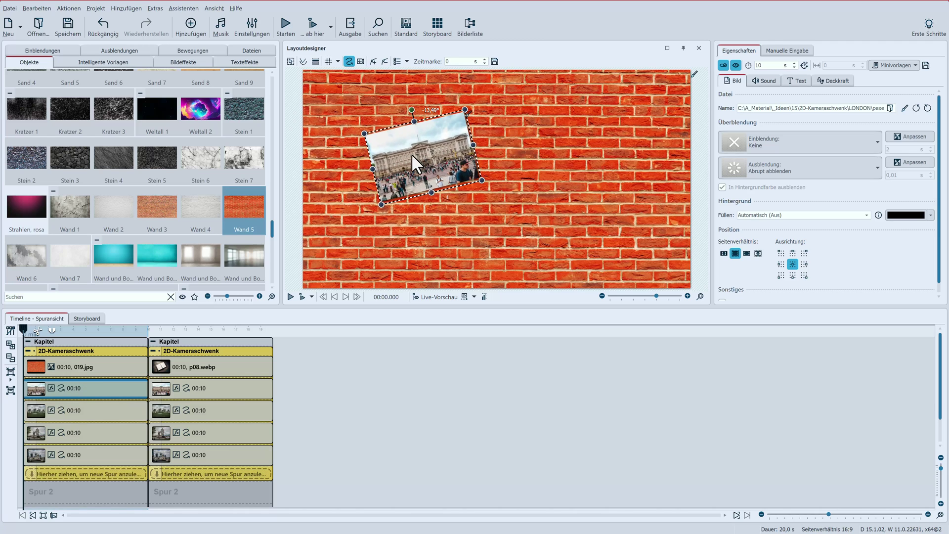
# - Enlarge and straighten the Stonehenge photo below the palace photo, and reposition the tilted palace photo on the brick wall
pyautogui.press('Down')
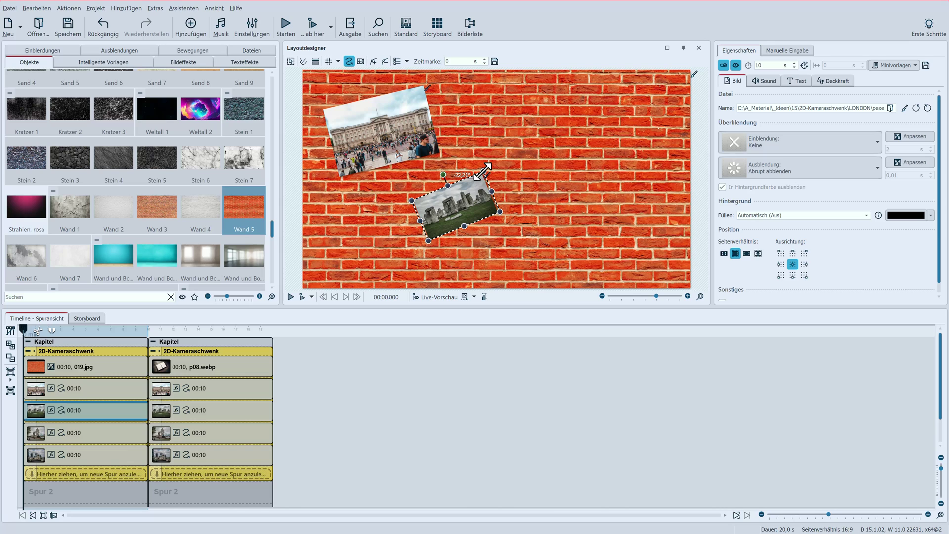
pyautogui.moveTo(483, 171); pyautogui.dragTo(478, 133)
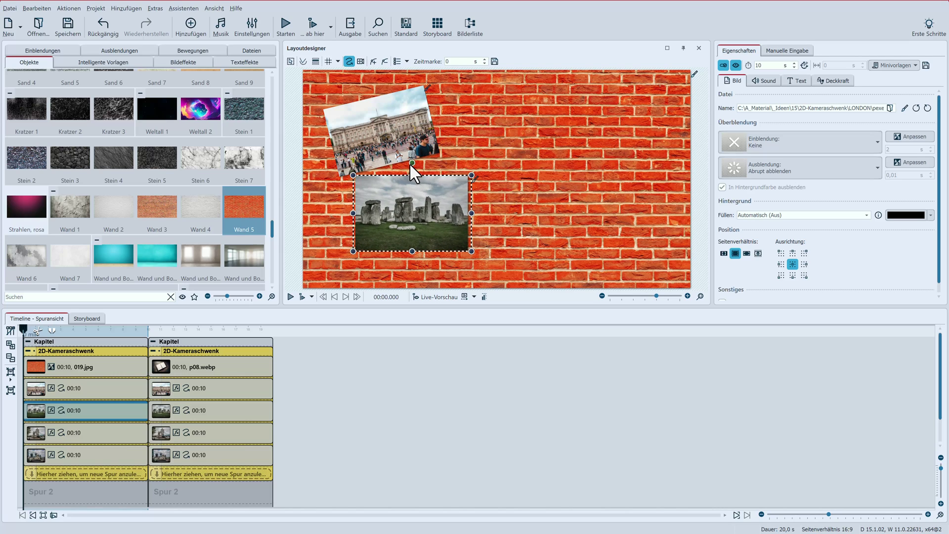
pyautogui.click(393, 122)
# - Enlarge and straighten the Tower Bridge and city skyline photos on the right half of the brick wall, and preview the pan
pyautogui.click(112, 434)
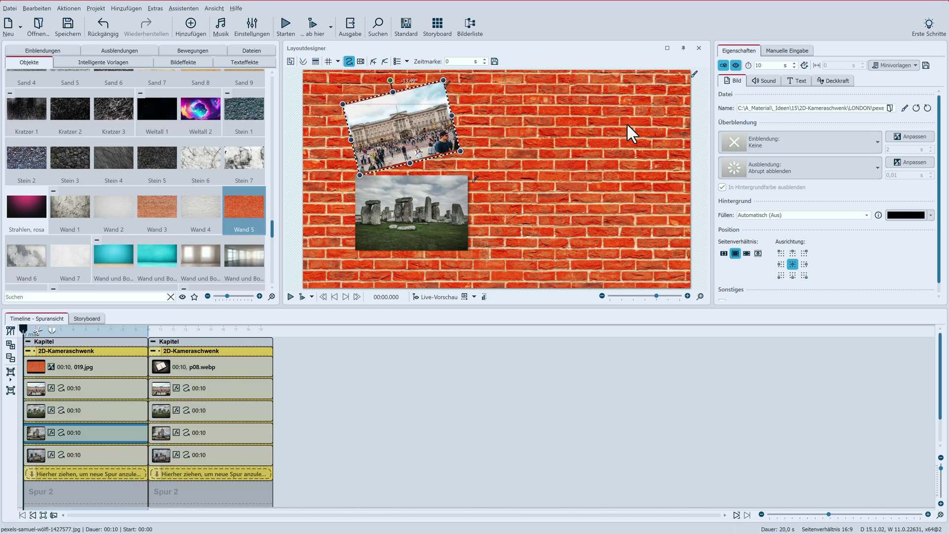
pyautogui.click(518, 87)
pyautogui.moveTo(574, 142); pyautogui.dragTo(612, 168)
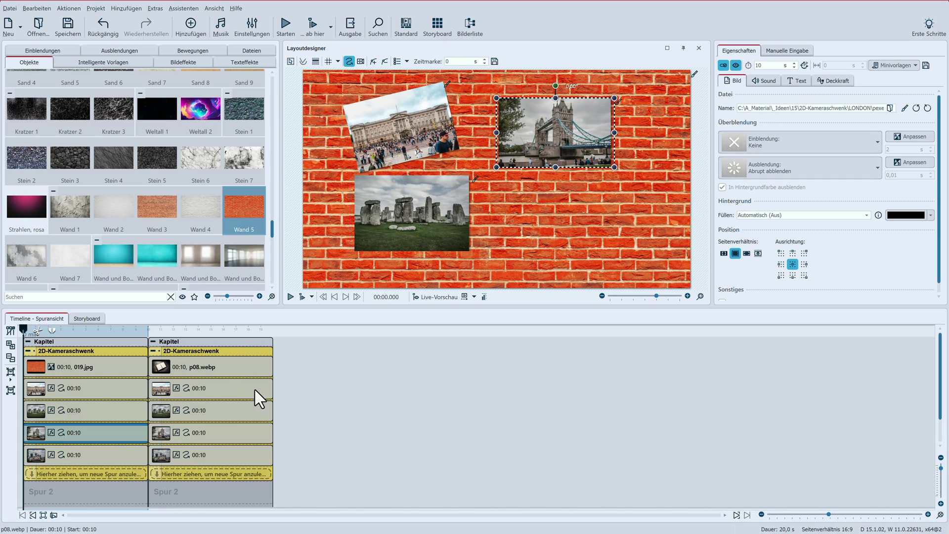
pyautogui.click(82, 456)
pyautogui.moveTo(556, 177); pyautogui.dragTo(576, 179)
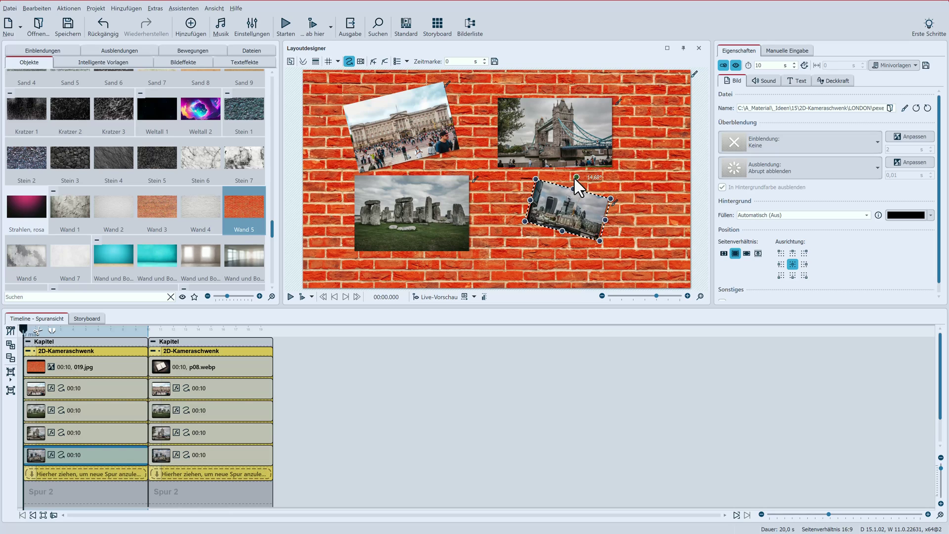
pyautogui.click(576, 177)
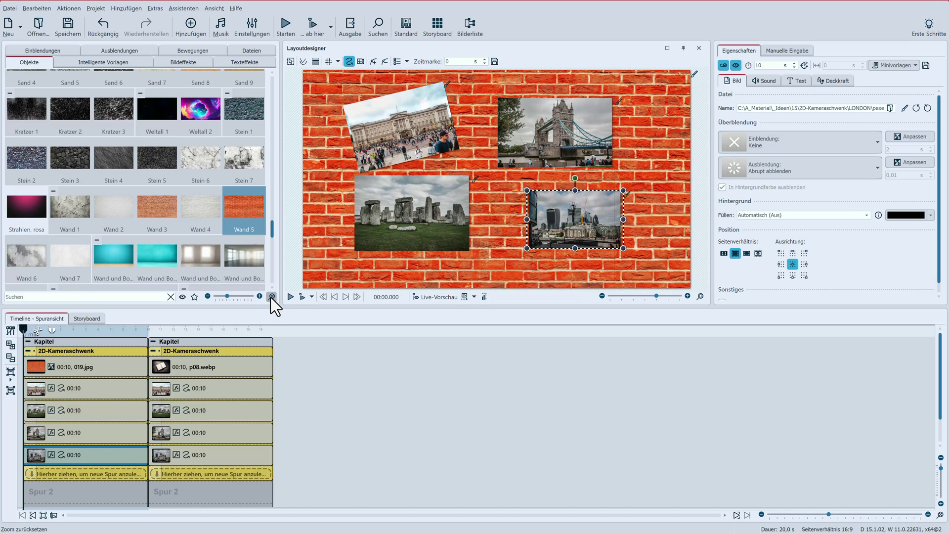
pyautogui.click(290, 297)
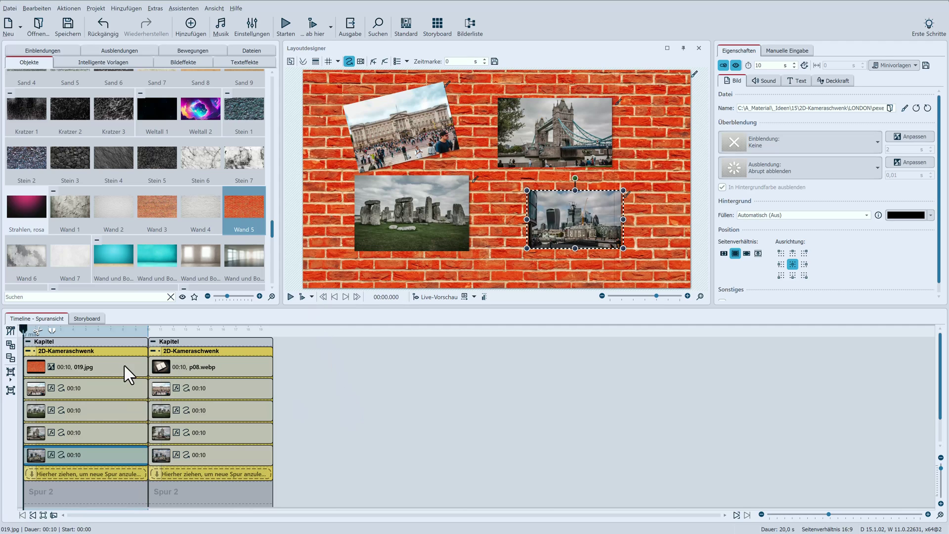
# - Set the fade-in of the 019.jpg brick background to Keine and select the first chapter's 2D-Kameraschwenk effect
pyautogui.click(94, 364)
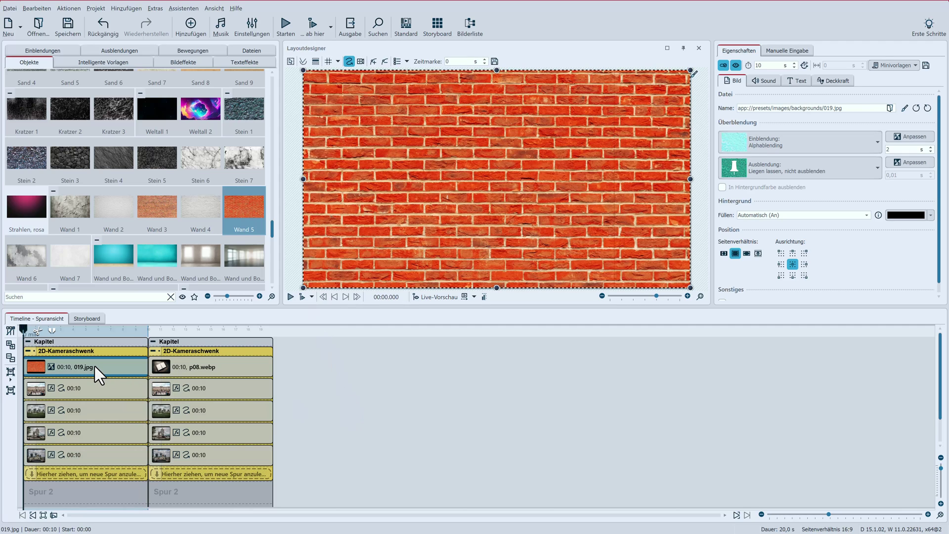
pyautogui.click(782, 143)
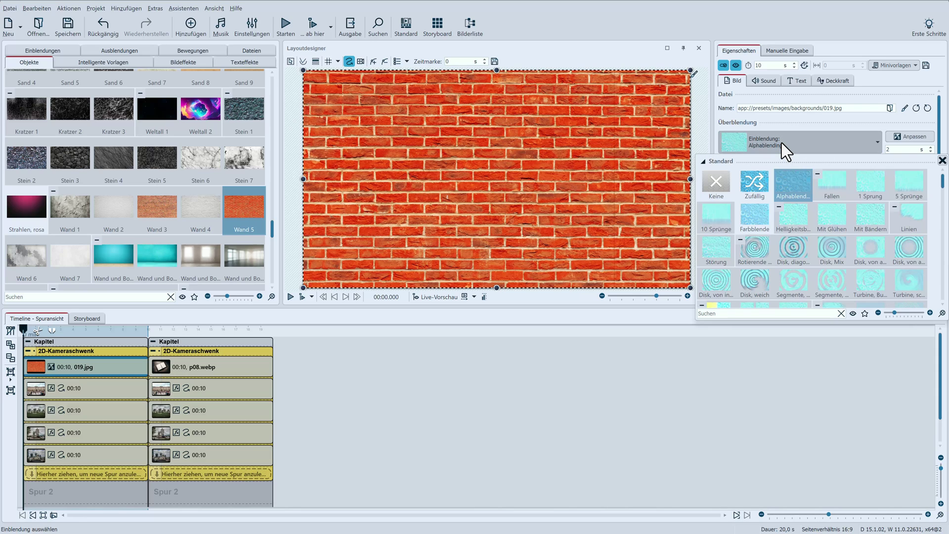
pyautogui.click(718, 185)
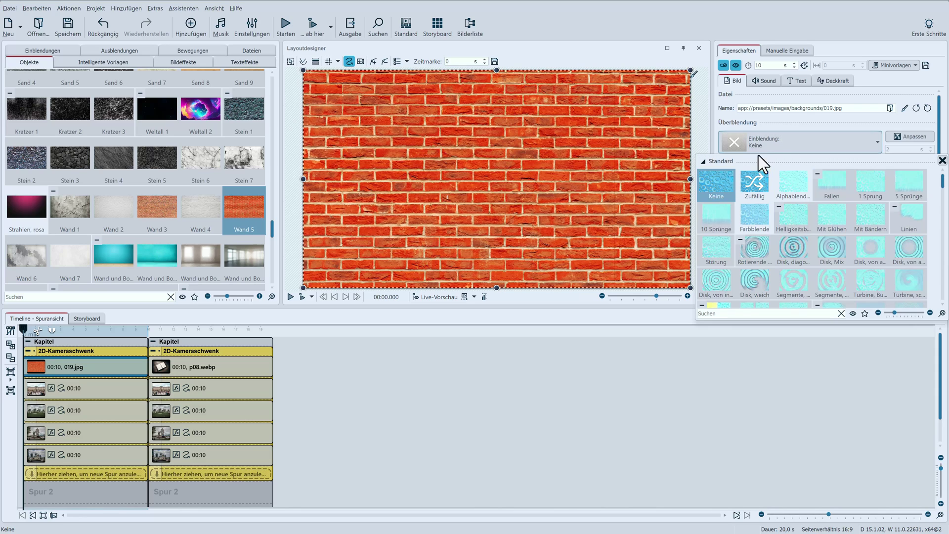
pyautogui.click(779, 126)
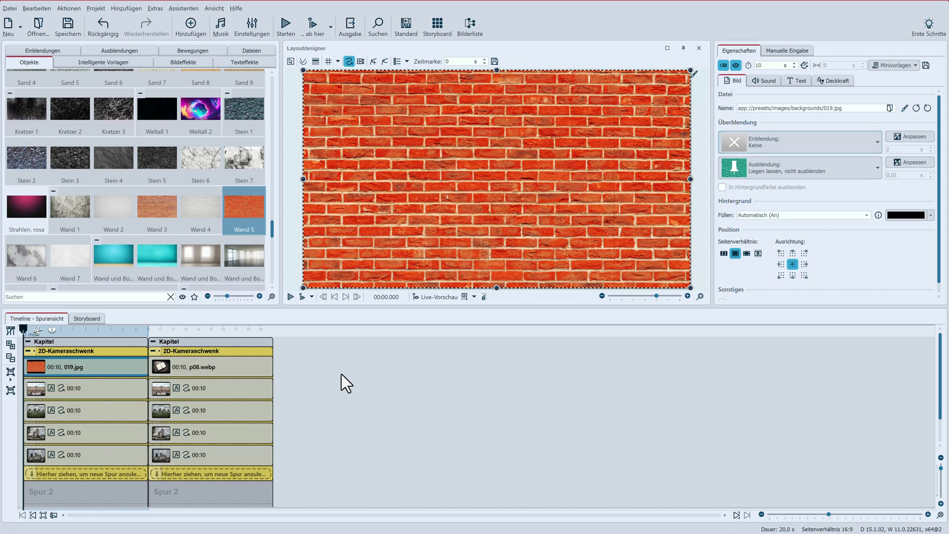
pyautogui.click(70, 351)
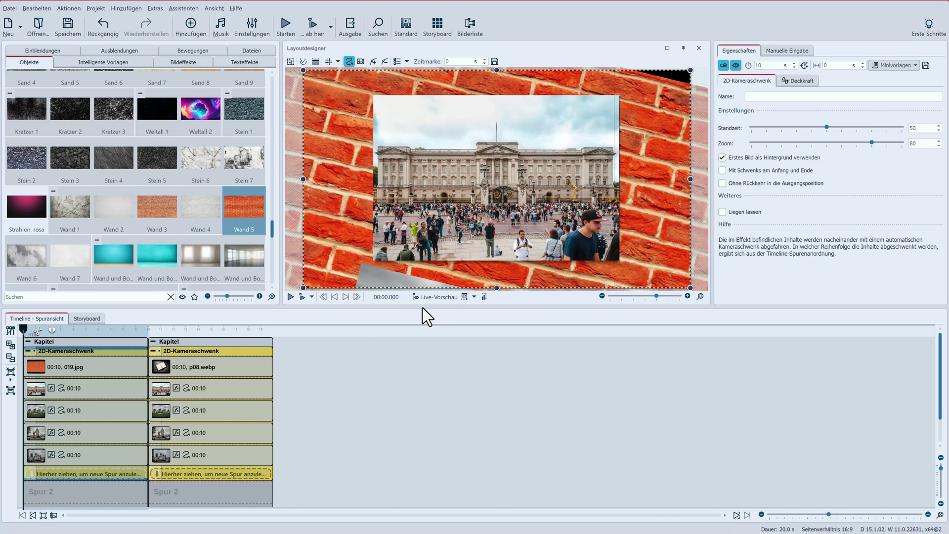
# - Check the first chapter's camera pan with Live-Vorschau enabled, and switch the live preview off again
pyautogui.click(436, 296)
pyautogui.moveTo(18, 328)
pyautogui.mouseDown()
pyautogui.moveTo(79, 343)
pyautogui.moveTo(7, 344)
pyautogui.mouseUp()
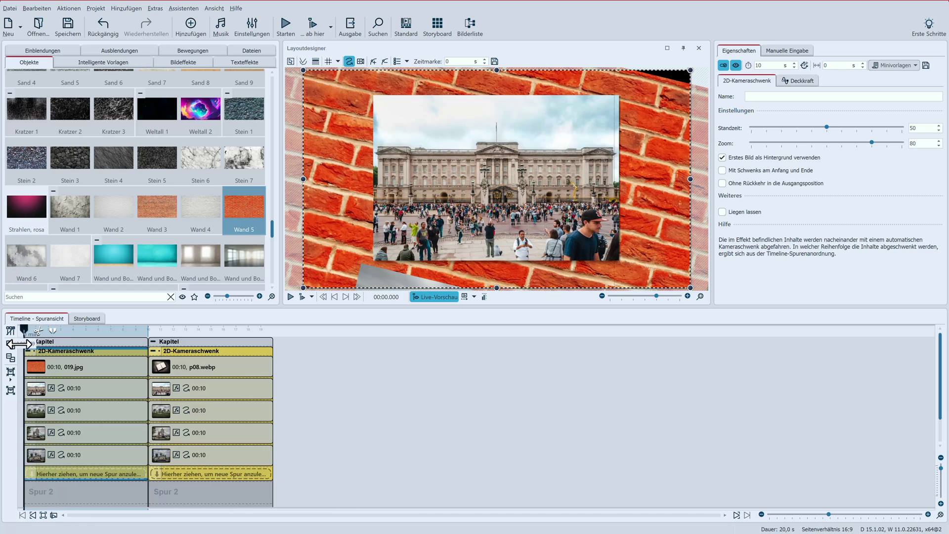
pyautogui.click(435, 297)
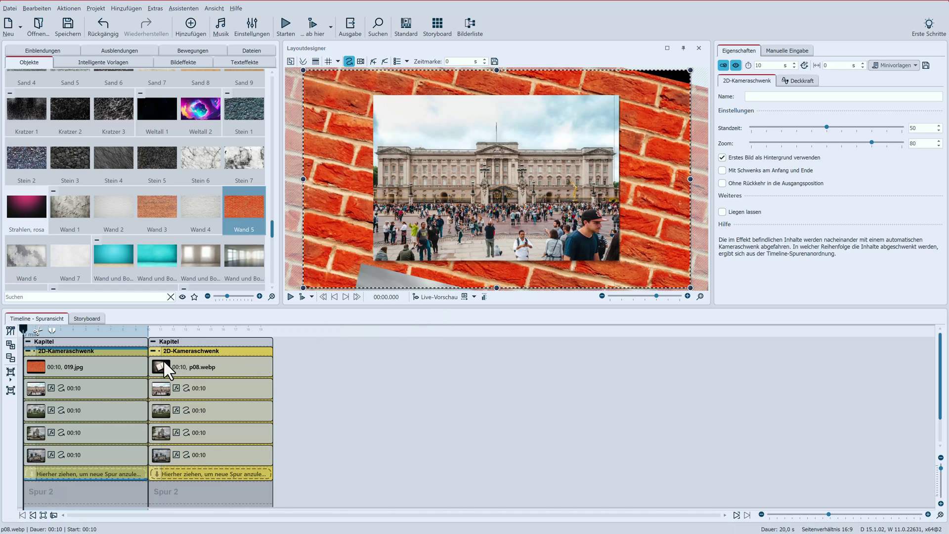
# - Set the background fill colour of 019.jpg to a brick red sampled from the image itself, and preview the pan
pyautogui.click(88, 368)
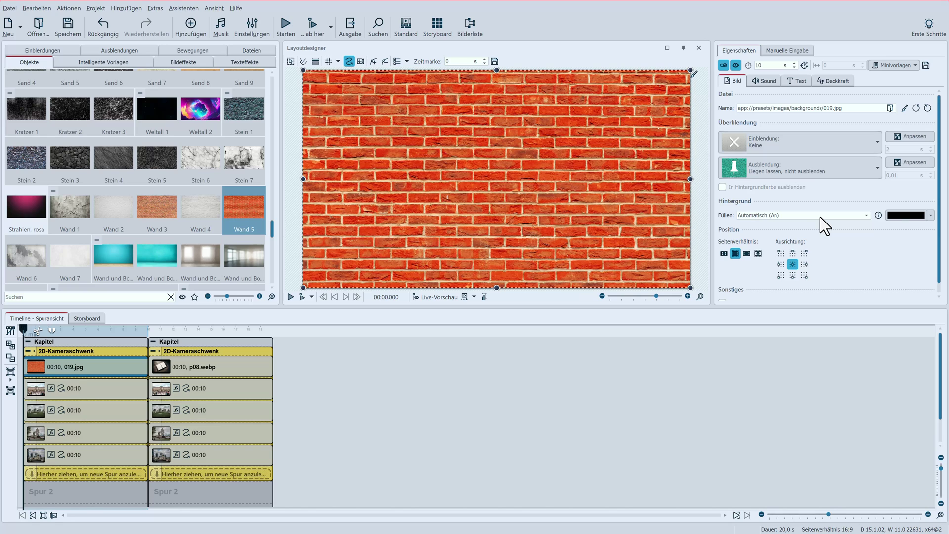
pyautogui.click(901, 217)
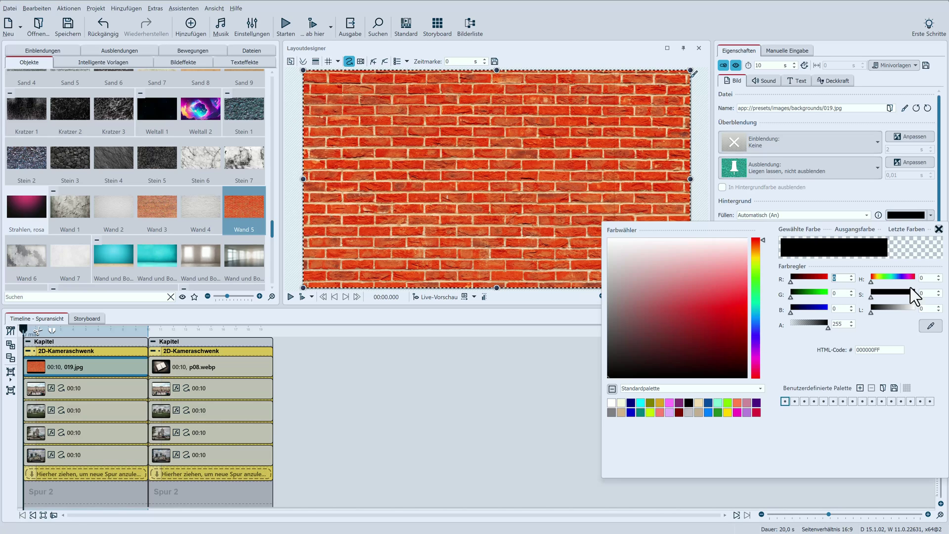
pyautogui.click(930, 326)
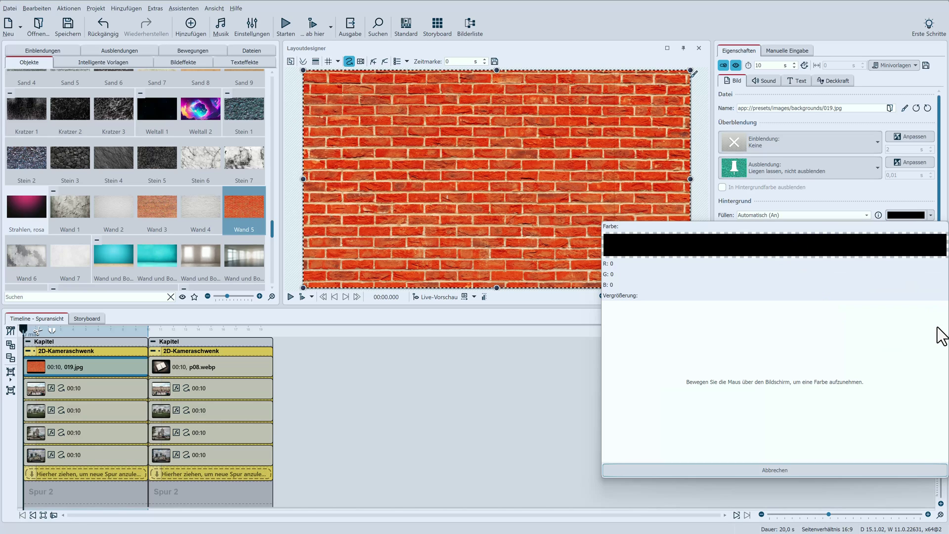
pyautogui.click(635, 167)
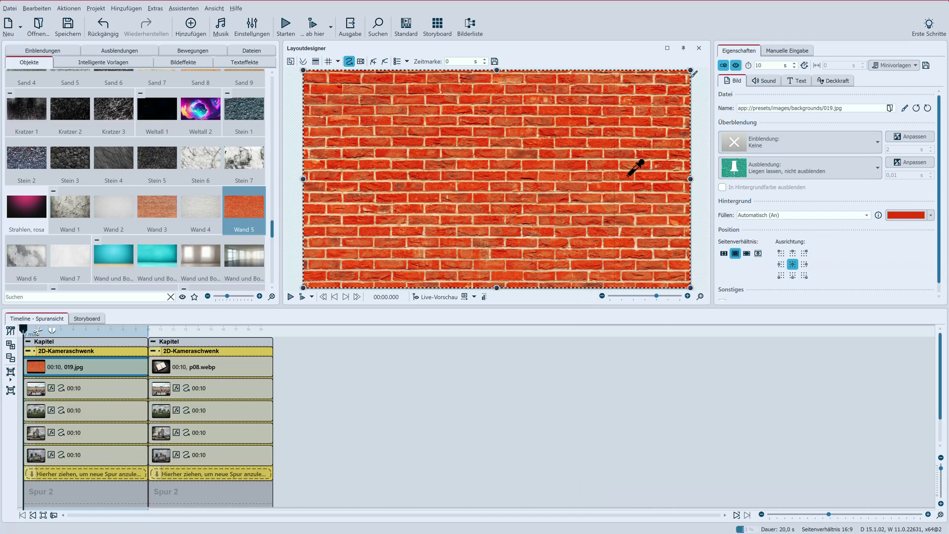
pyautogui.click(289, 297)
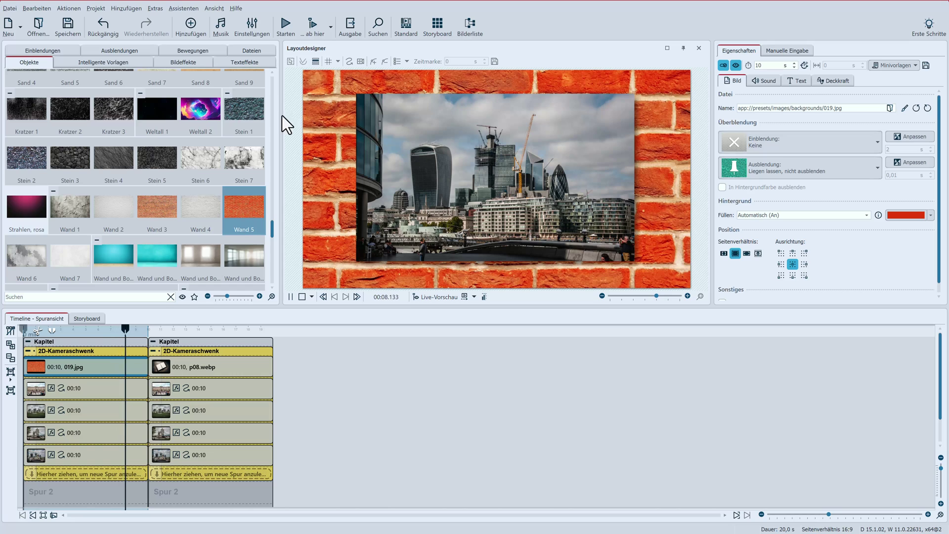
pyautogui.click(303, 297)
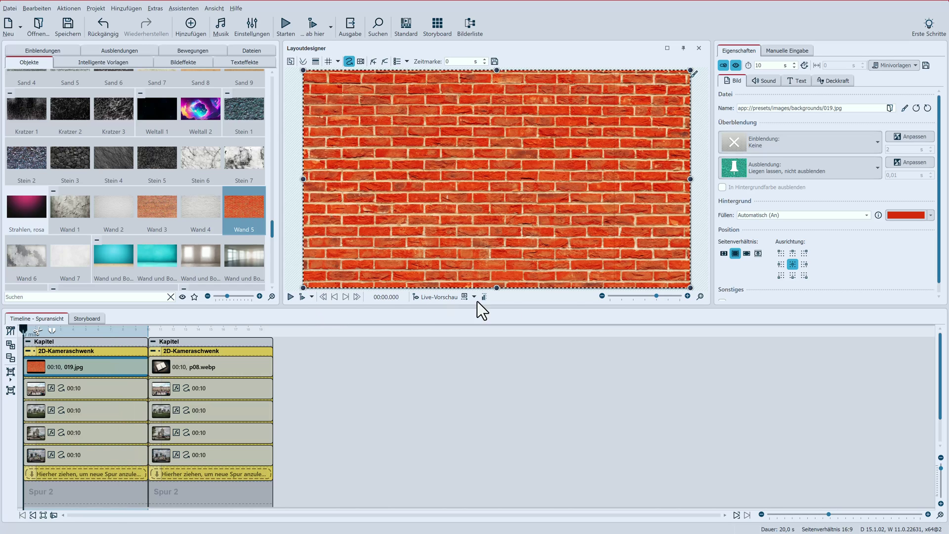
# - Enlarge the 019.jpg brick background beyond the frame on all sides, centre it, and preview the pan
pyautogui.click(602, 296)
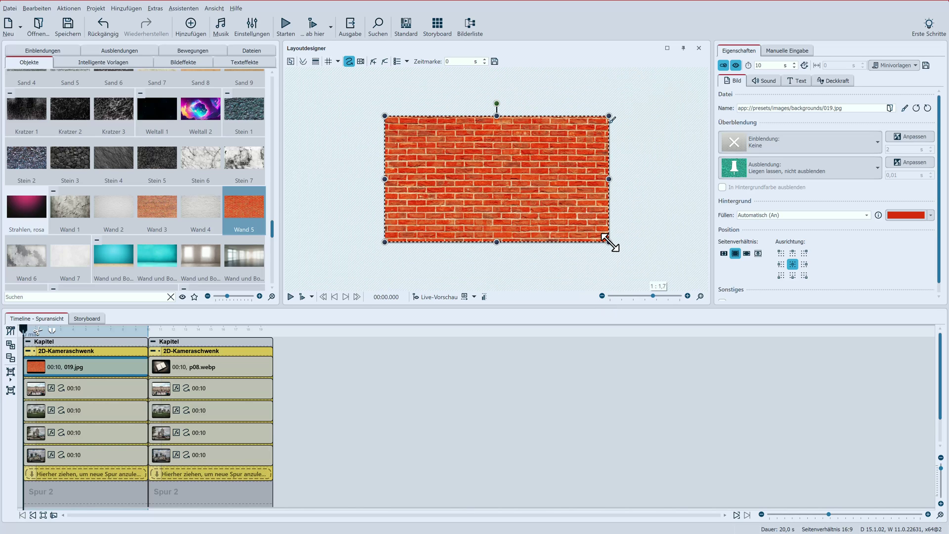
pyautogui.moveTo(609, 242); pyautogui.dragTo(648, 281)
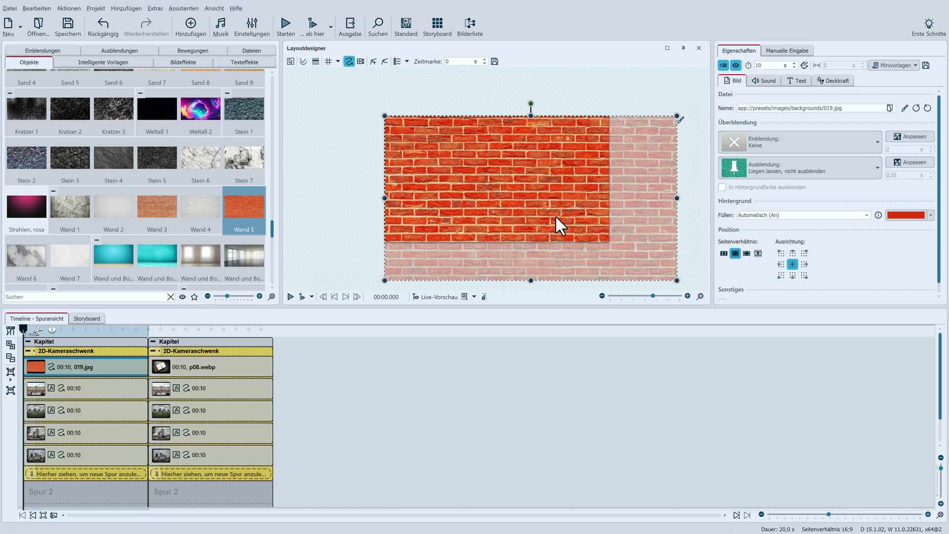
pyautogui.moveTo(556, 215); pyautogui.dragTo(494, 199)
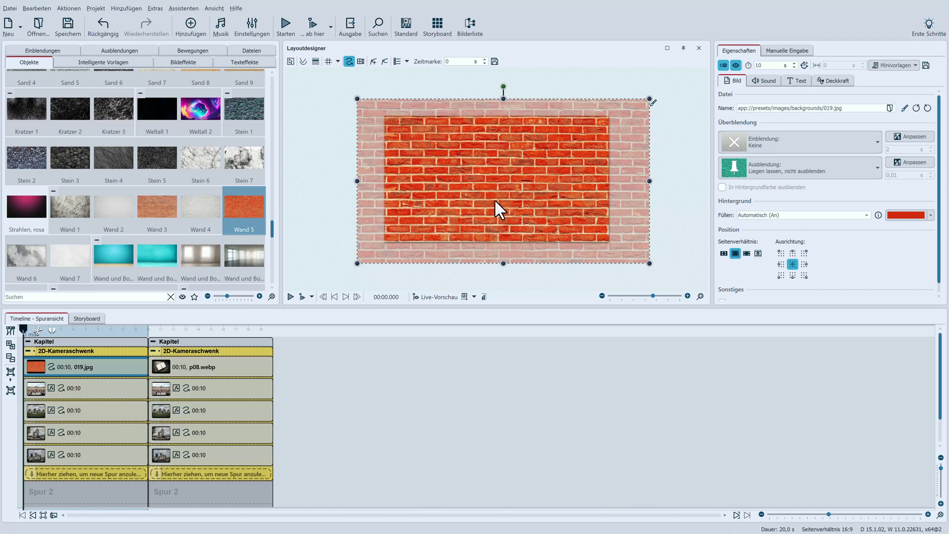
pyautogui.click(290, 296)
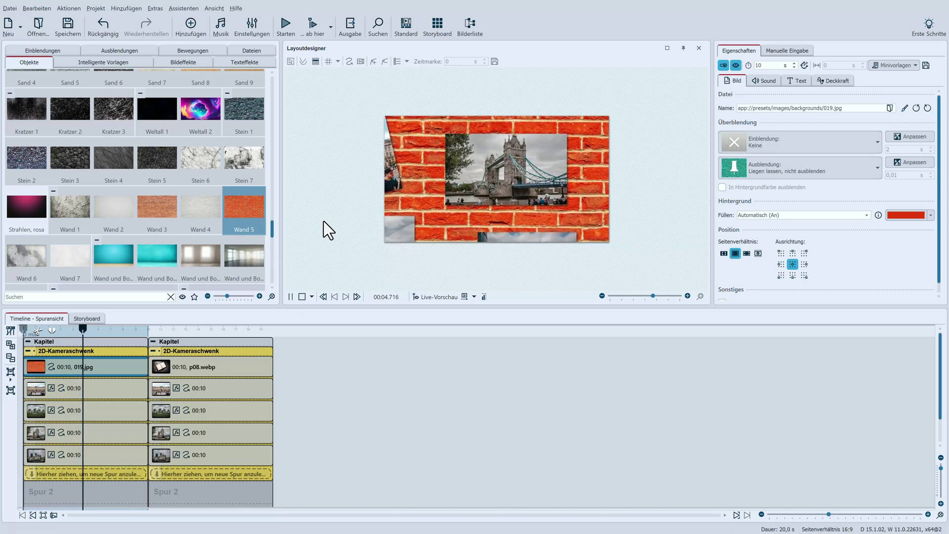
pyautogui.click(302, 297)
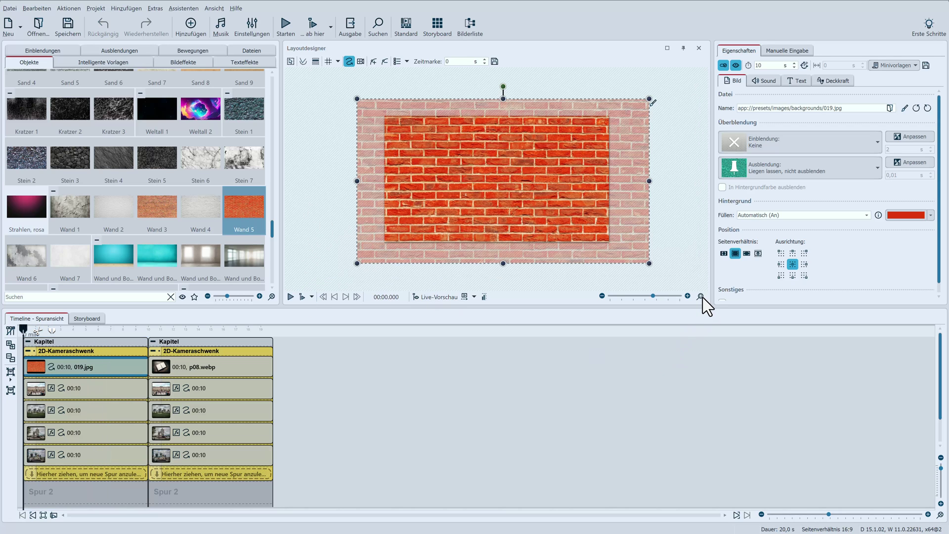
pyautogui.click(701, 297)
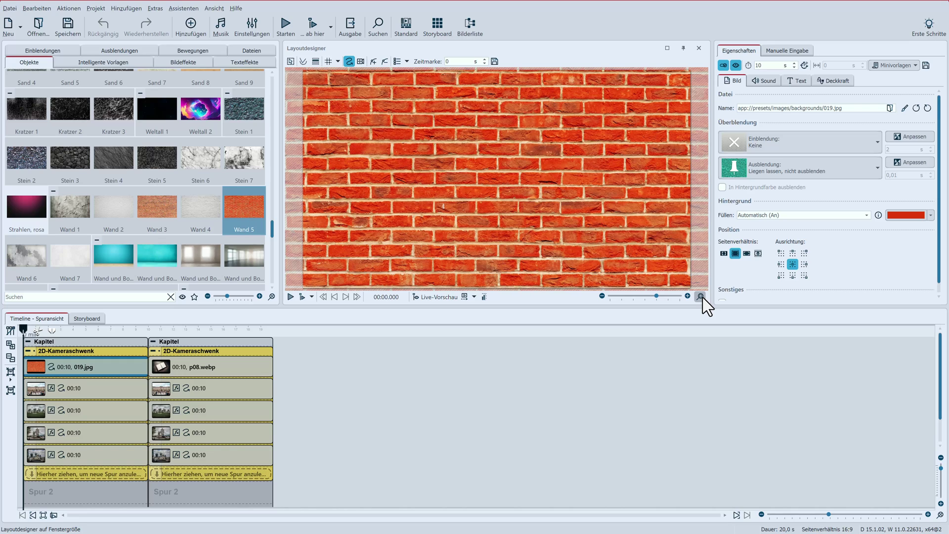
# - Remove the image effects from the first chapter's four London photos with Kein Bildeffekt, and select its 2D-Kameraschwenk effect
pyautogui.click(70, 388)
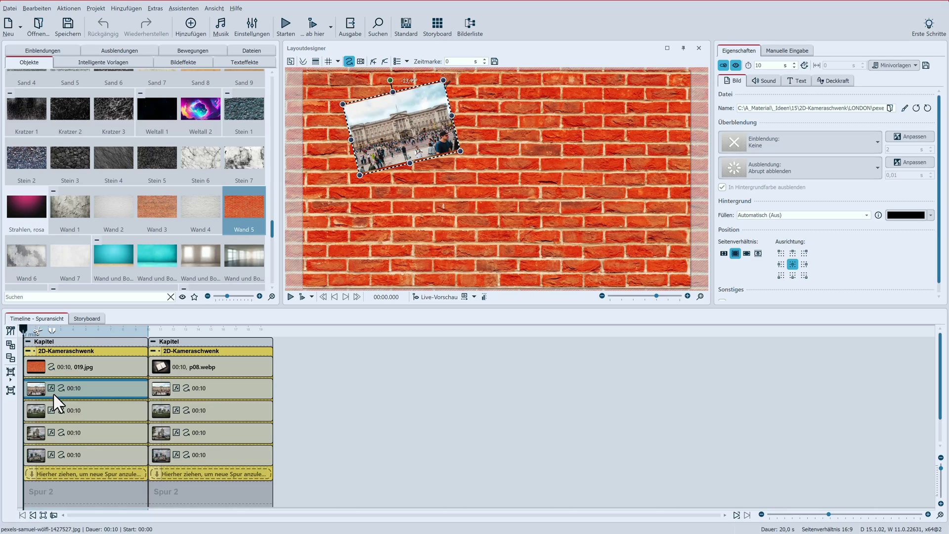
pyautogui.keyDown('shift'); pyautogui.click(54, 447); pyautogui.keyUp('shift')
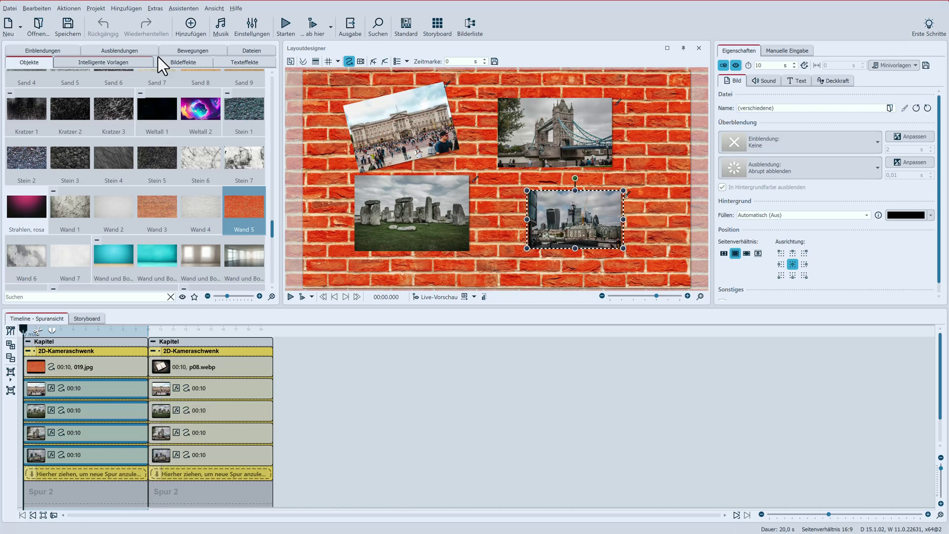
pyautogui.click(191, 61)
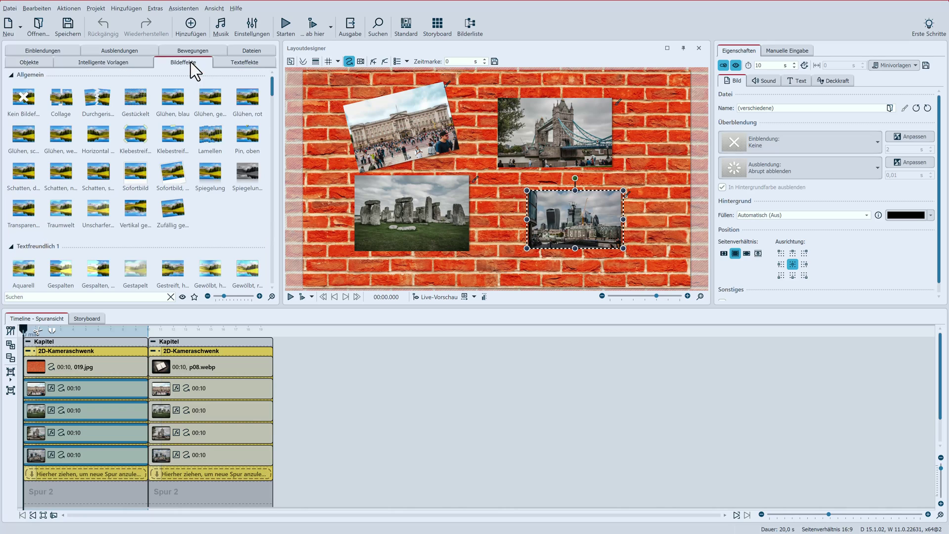
pyautogui.doubleClick(18, 96)
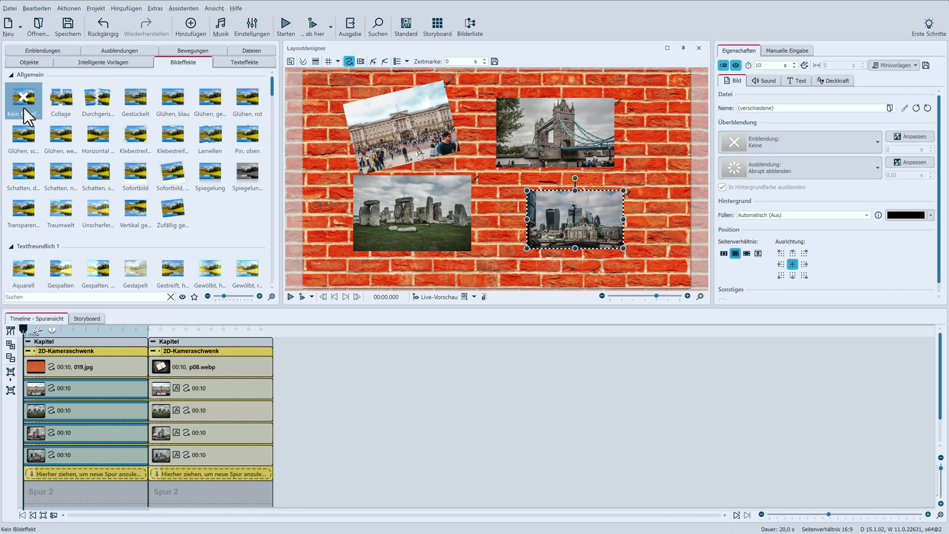
pyautogui.click(59, 351)
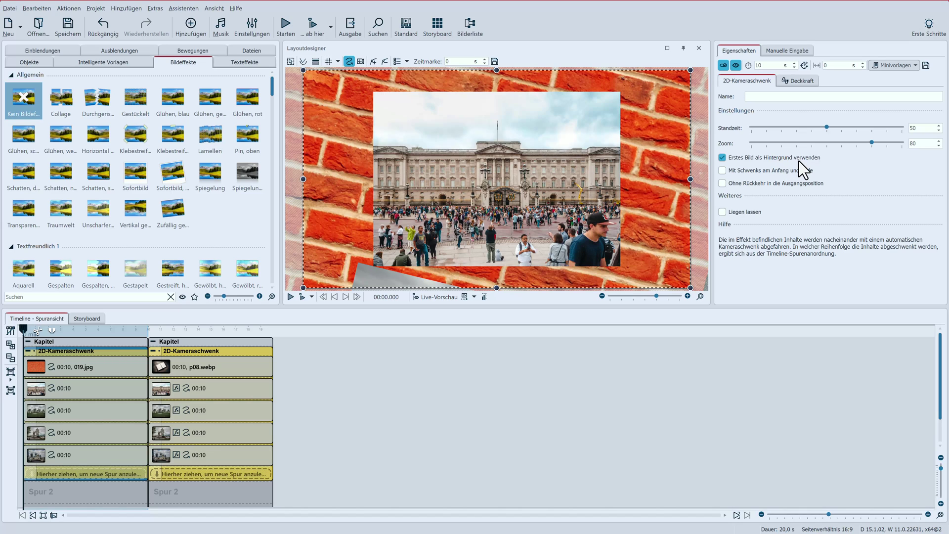
# - Duplicate the first chapter, including its brick-wall camera pan, on the timeline
pyautogui.click(49, 339)
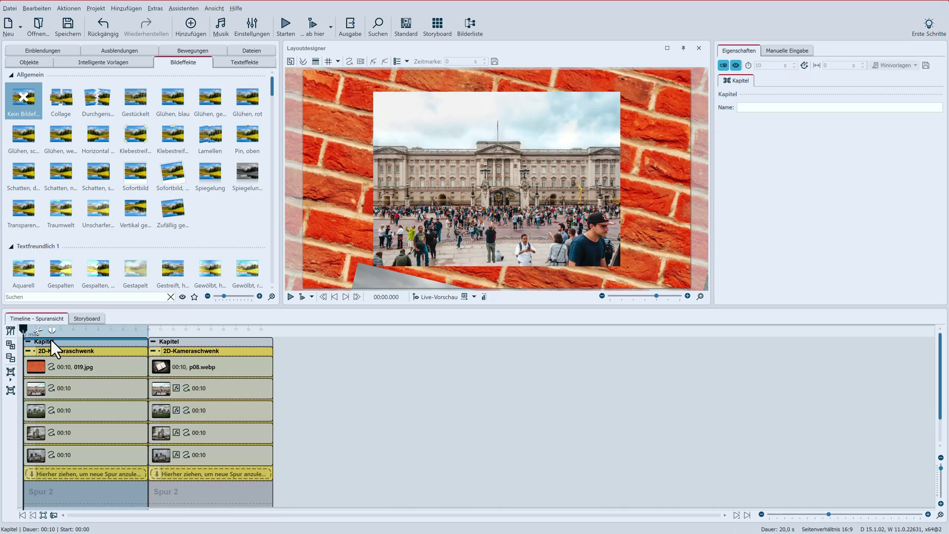
pyautogui.hotkey('ctrl', 'c')
pyautogui.hotkey('ctrl', 'v')
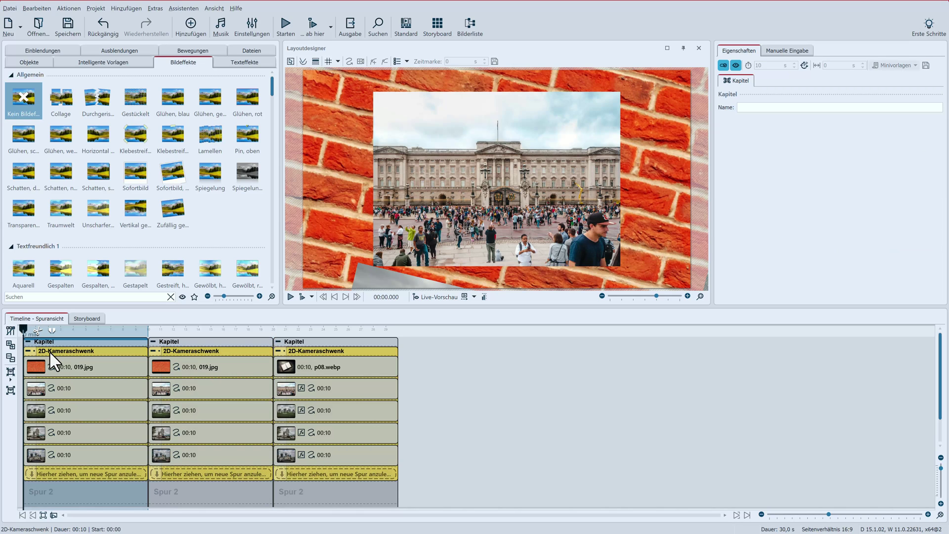
# - Delete the 019.jpg background from the first chapter's pan and disable Erstes Bild als Hintergrund verwenden for the effect
pyautogui.click(49, 365)
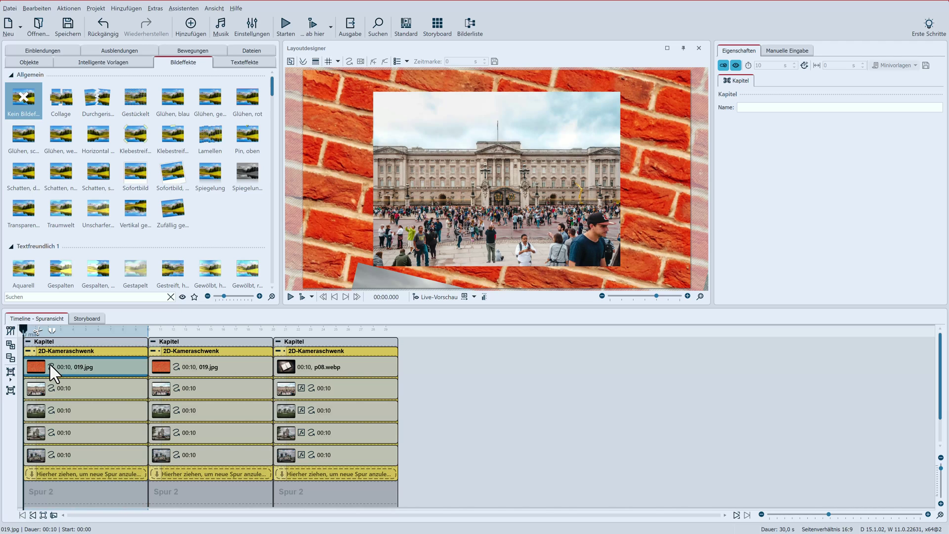
pyautogui.press('Delete')
pyautogui.click(70, 349)
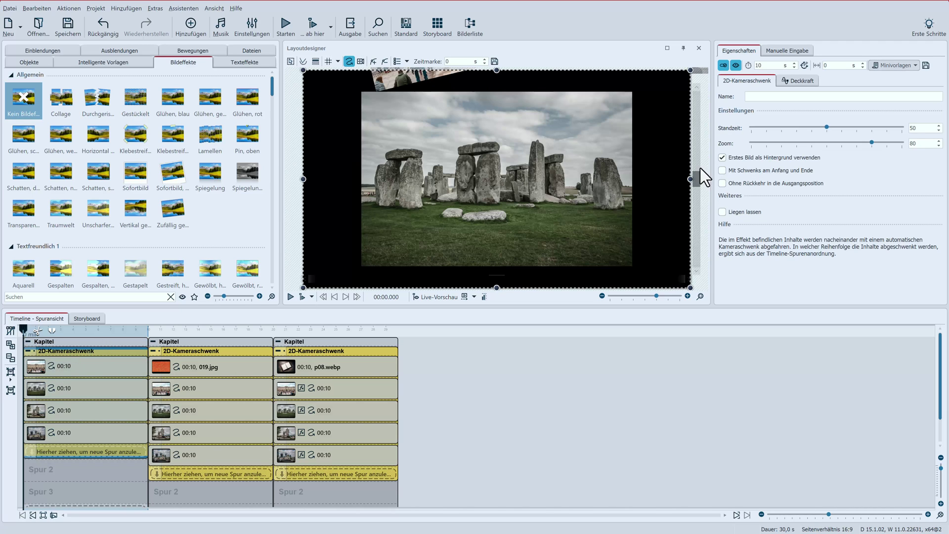
pyautogui.click(732, 157)
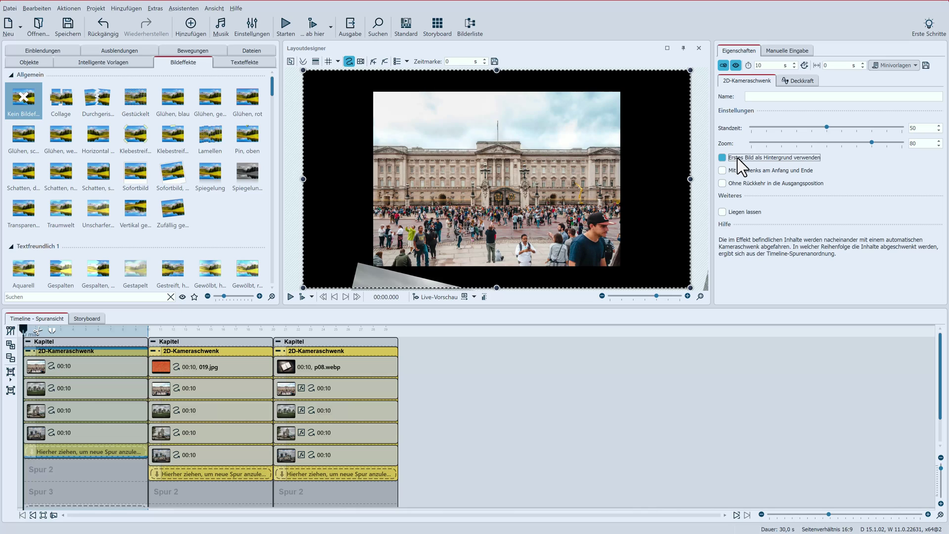
# - Place the Weltall 2 background above the first chapter's 2D-Kameraschwenk effect and extend its duration to 10 s
pyautogui.click(16, 63)
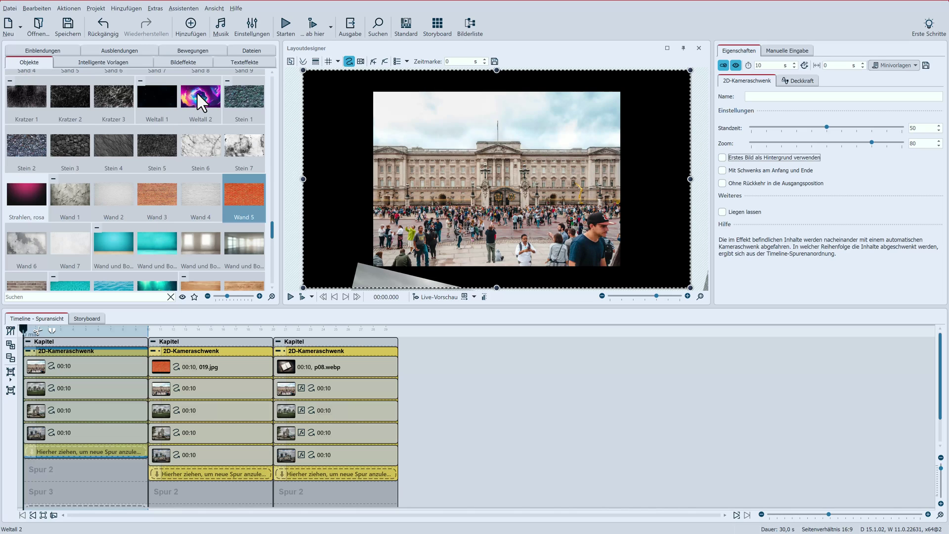
pyautogui.moveTo(197, 91)
pyautogui.mouseDown()
pyautogui.moveTo(66, 338)
pyautogui.moveTo(79, 350)
pyautogui.mouseUp()
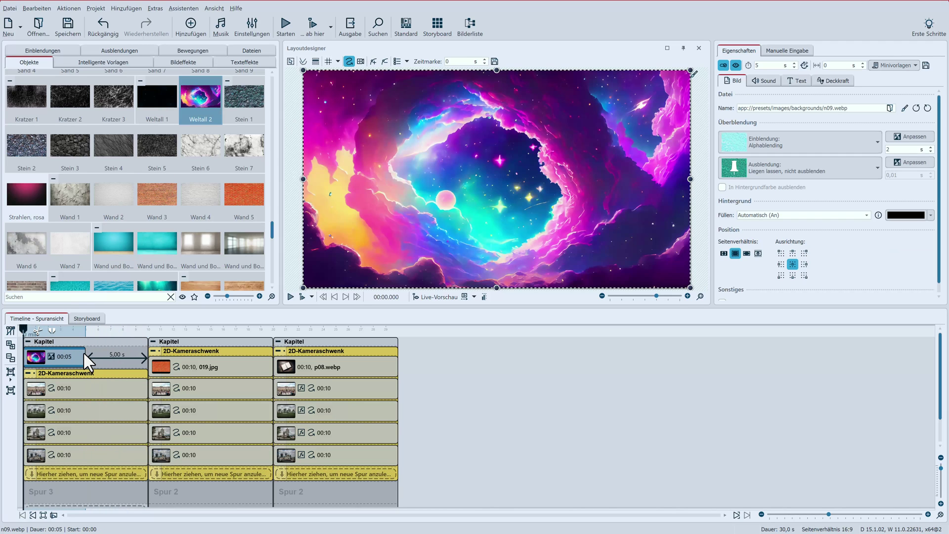
pyautogui.moveTo(83, 351); pyautogui.dragTo(147, 352)
# - Set the fade-in of the n09.webp space background to Keine and preview the first chapter's pan over it
pyautogui.click(845, 140)
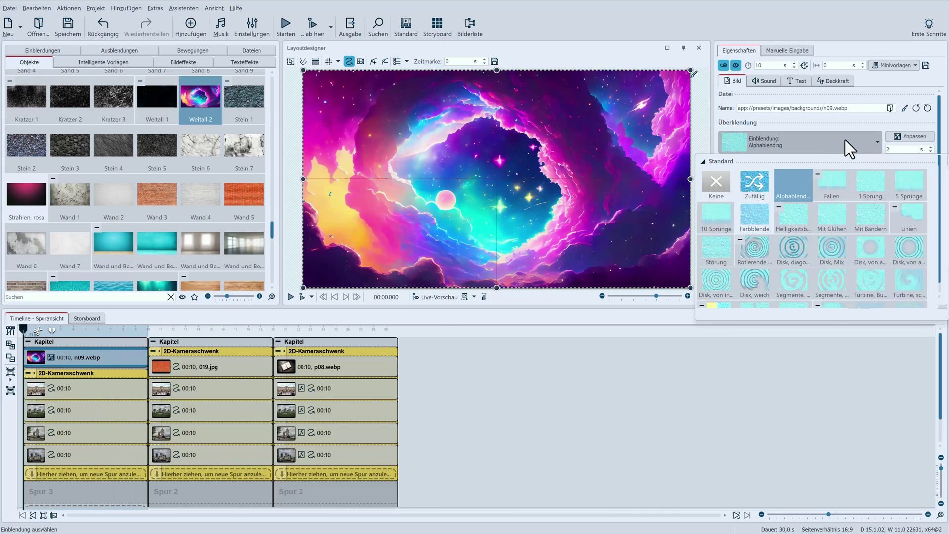
pyautogui.click(716, 184)
pyautogui.click(779, 133)
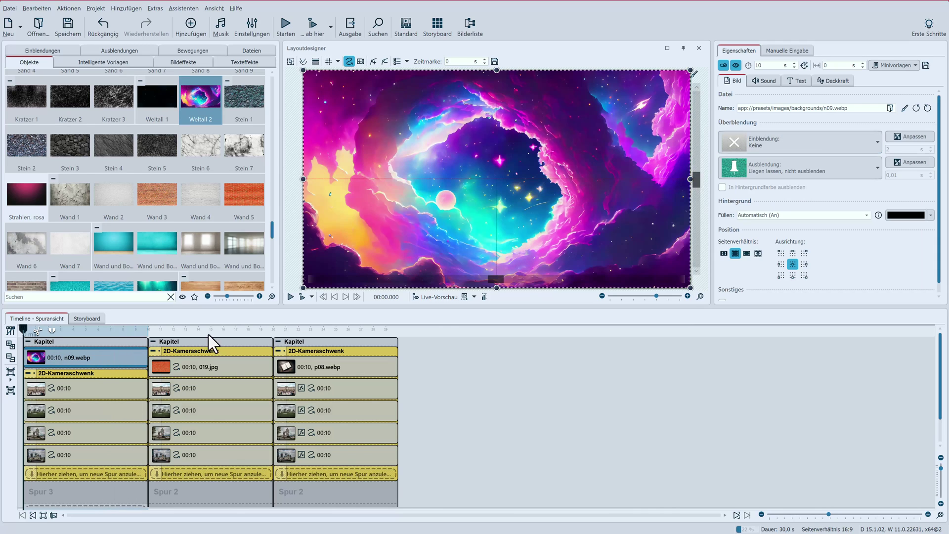
pyautogui.click(85, 372)
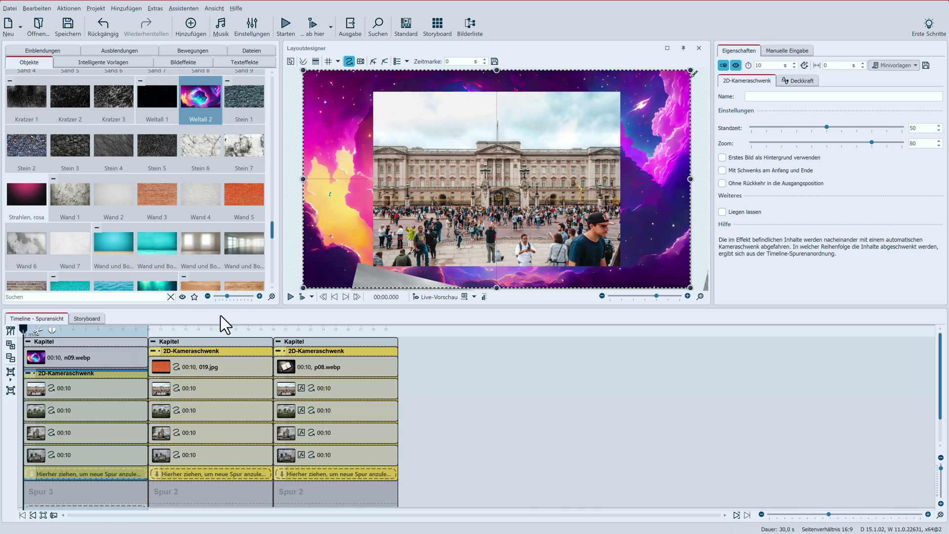
pyautogui.click(290, 297)
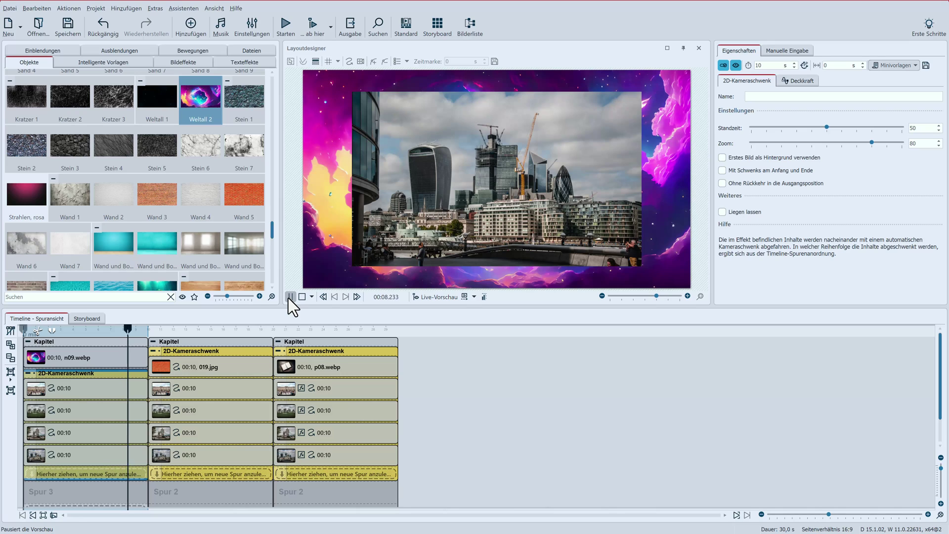
pyautogui.click(302, 296)
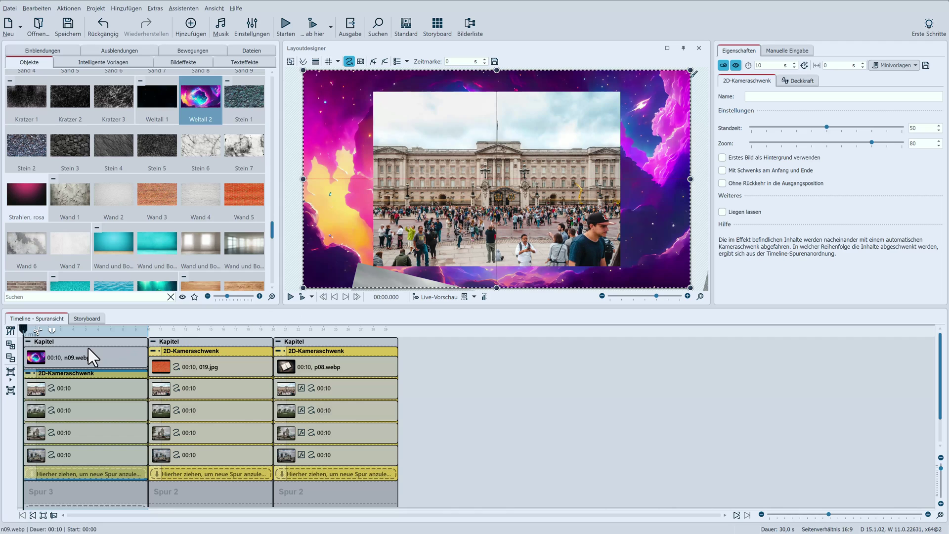
# - Delete the space-background and brick-wall chapters, and duplicate the remaining p08.webp notebook chapter
pyautogui.click(66, 343)
pyautogui.press('Delete')
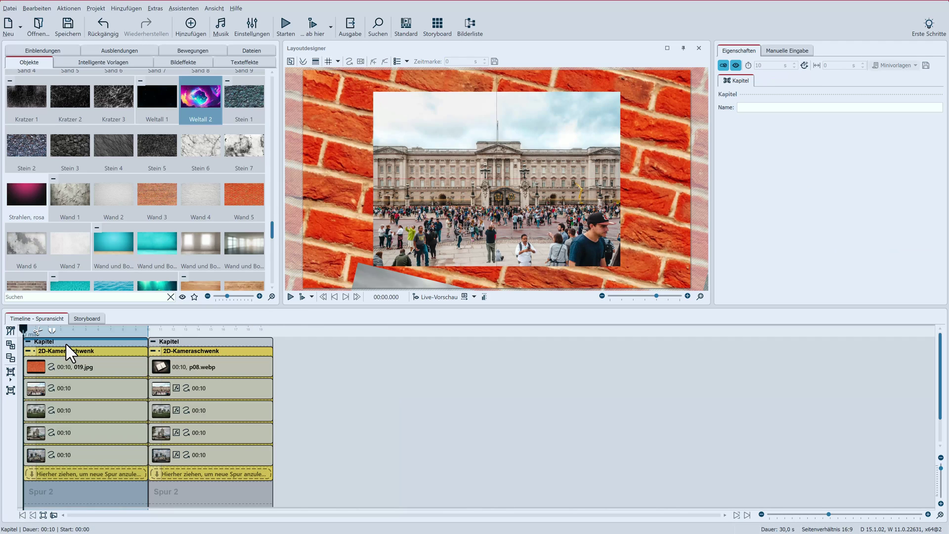
pyautogui.press('Delete')
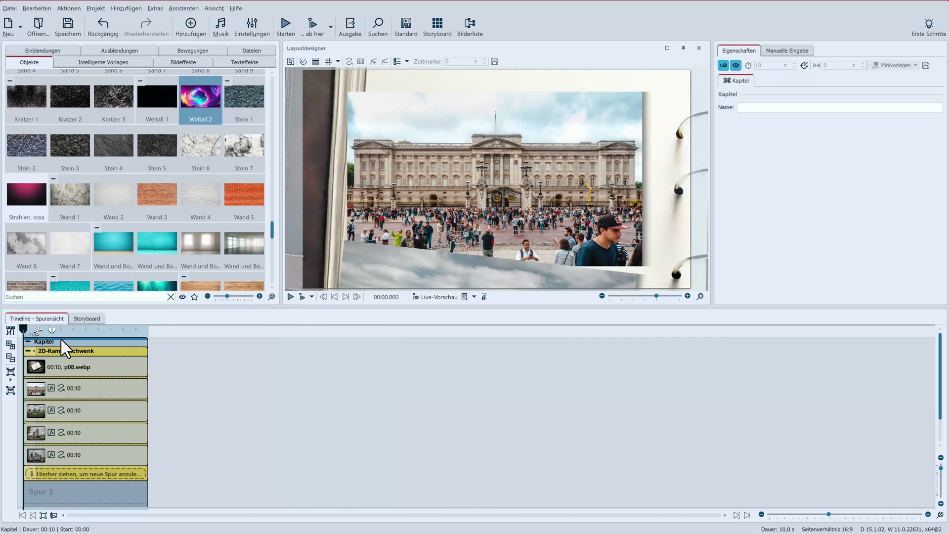
pyautogui.hotkey('ctrl', 'v')
# - Remove the image effects from the four London photos in the first p08.webp notebook chapter with Kein Bildeffekt
pyautogui.click(59, 386)
pyautogui.hotkey('ctrl', 'a')
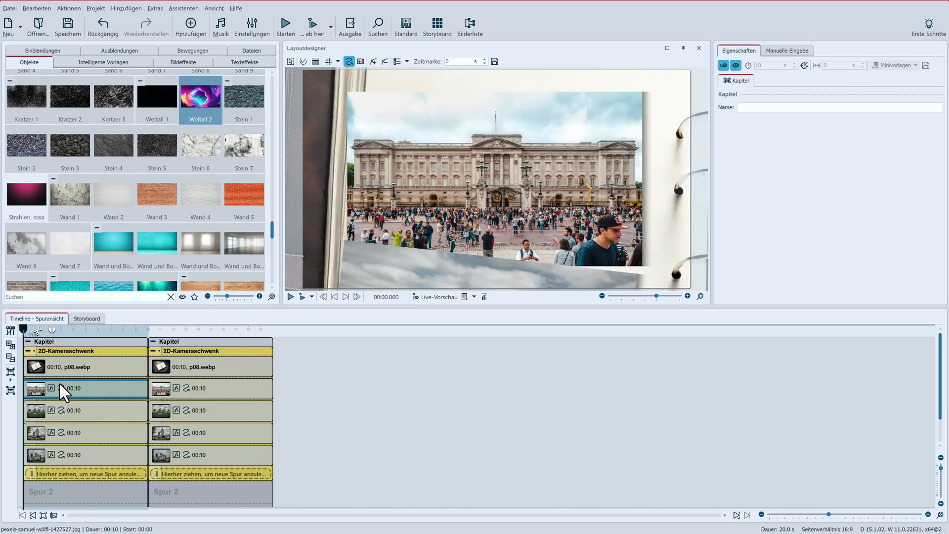
pyautogui.click(179, 62)
pyautogui.click(19, 114)
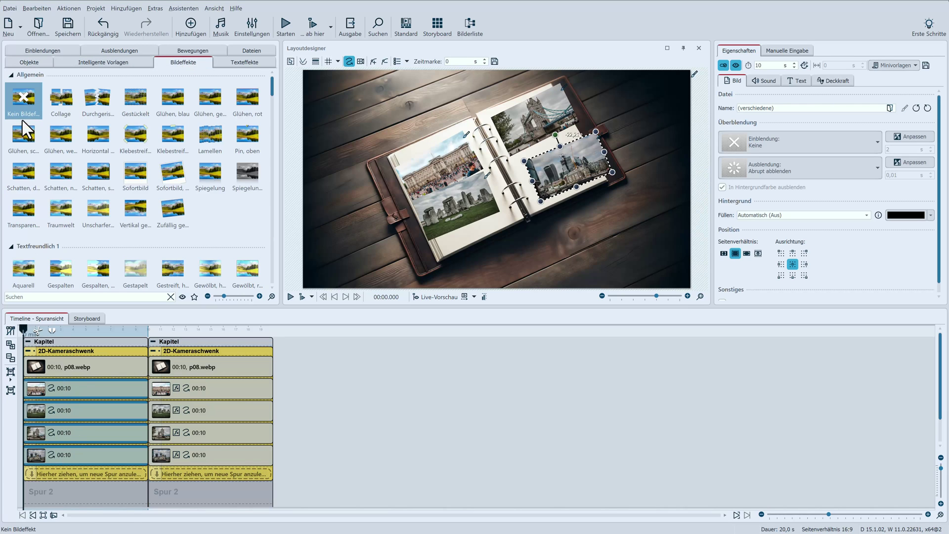
# - Delete the Stonehenge photo and the city skyline photo from the first chapter's 2D-Kameraschwenk effect
pyautogui.click(55, 408)
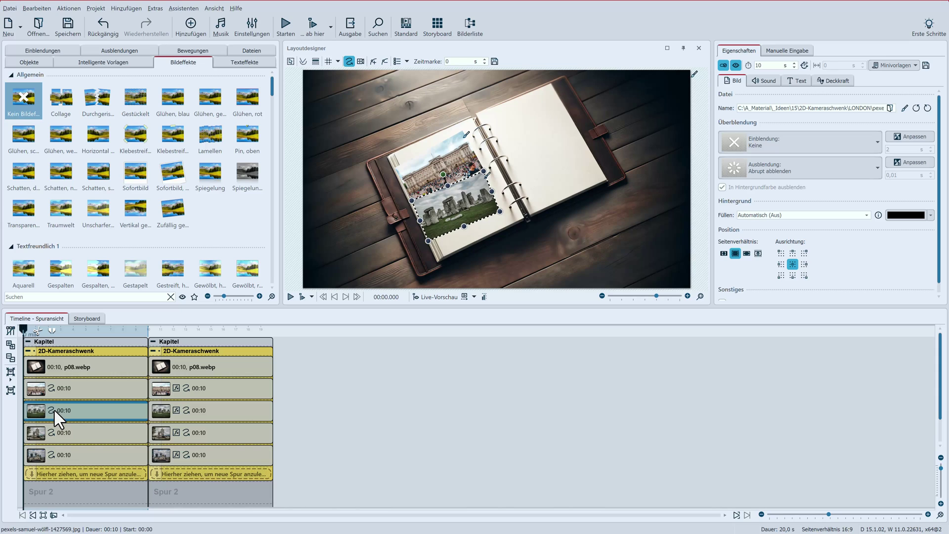
pyautogui.press('Delete')
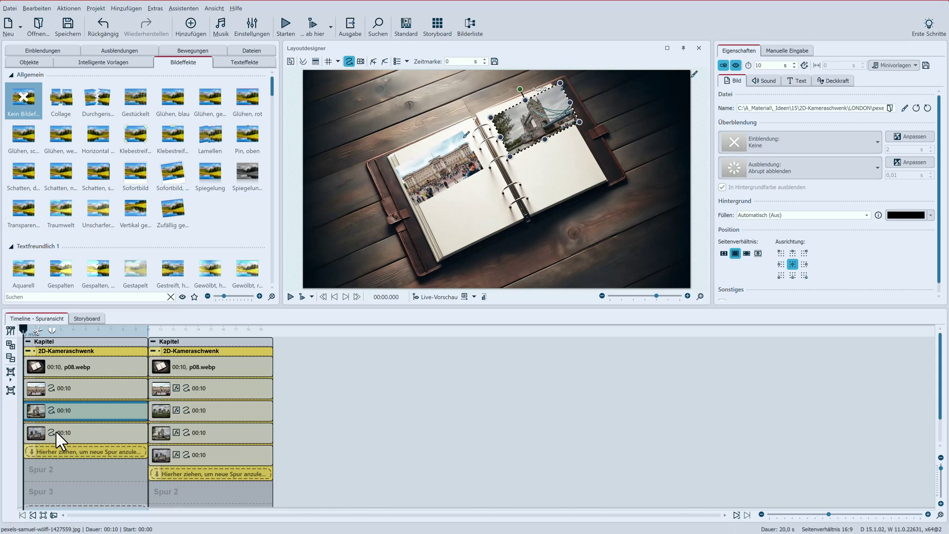
pyautogui.click(56, 430)
pyautogui.press('Delete')
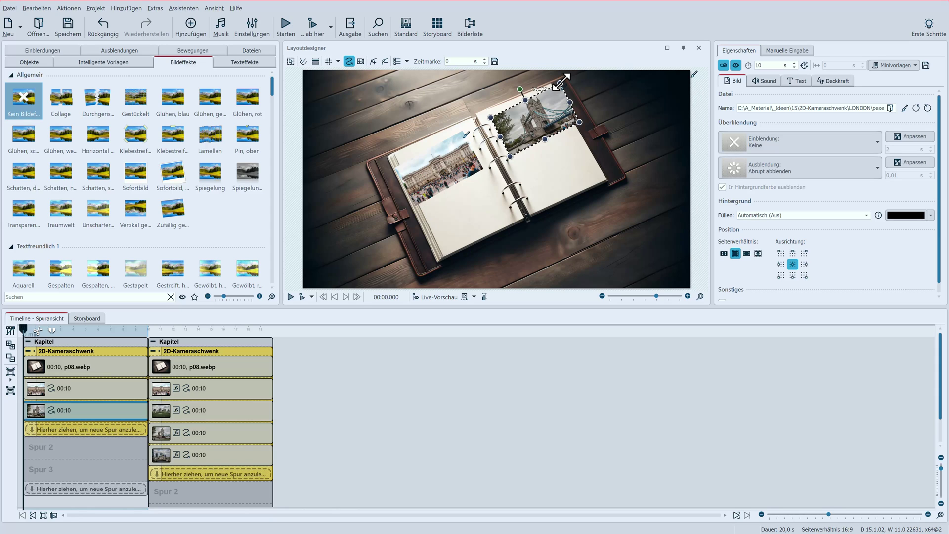
# - Shrink the Tower Bridge and Buckingham Palace photos slightly and fit them within their notebook pages
pyautogui.moveTo(560, 81); pyautogui.dragTo(548, 95)
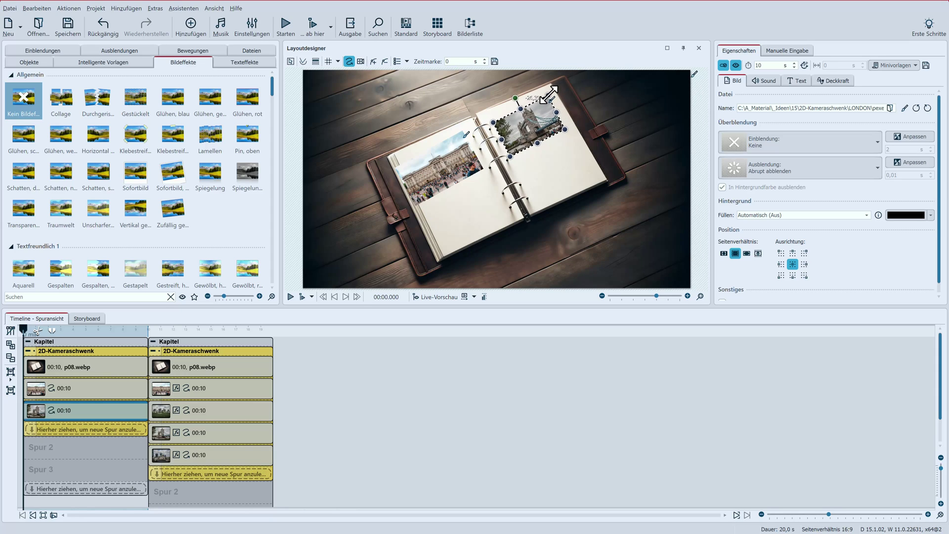
pyautogui.moveTo(524, 135); pyautogui.dragTo(529, 137)
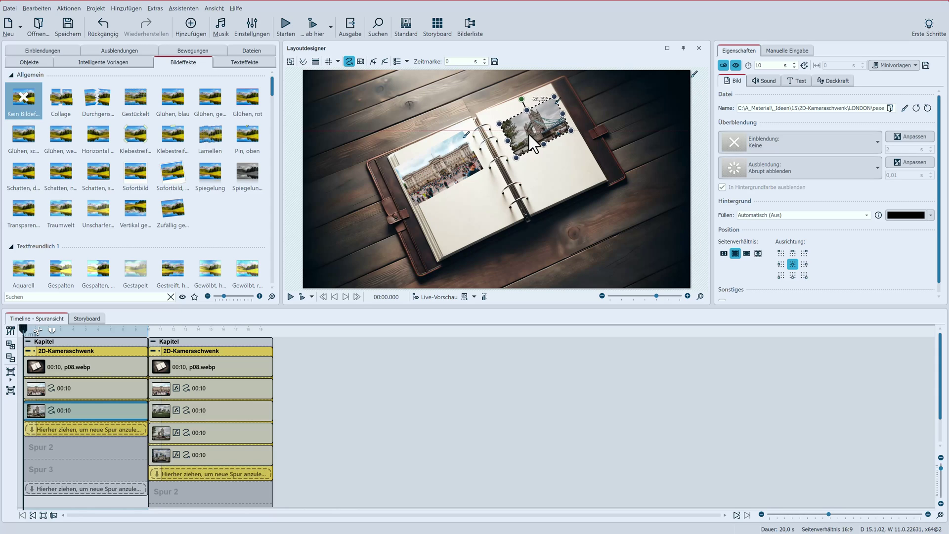
pyautogui.click(438, 173)
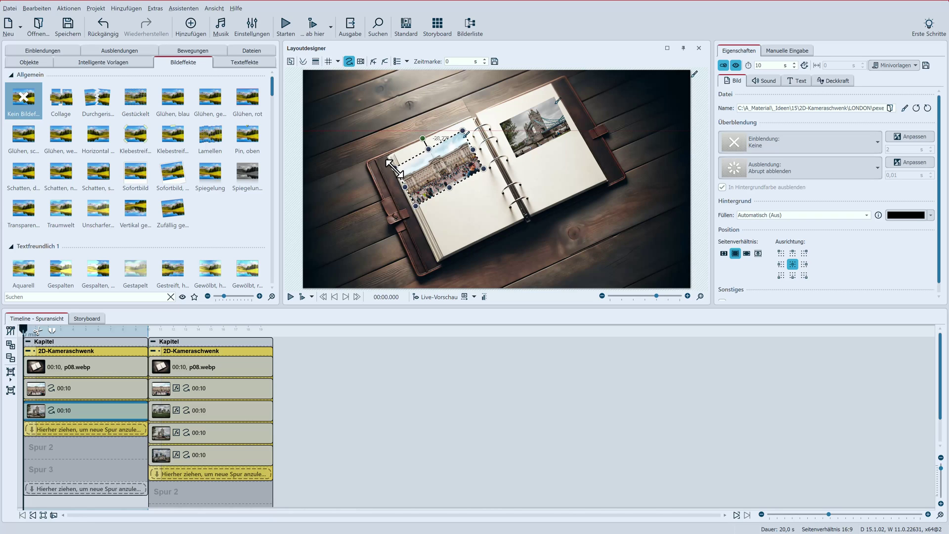
pyautogui.moveTo(394, 169); pyautogui.dragTo(405, 170)
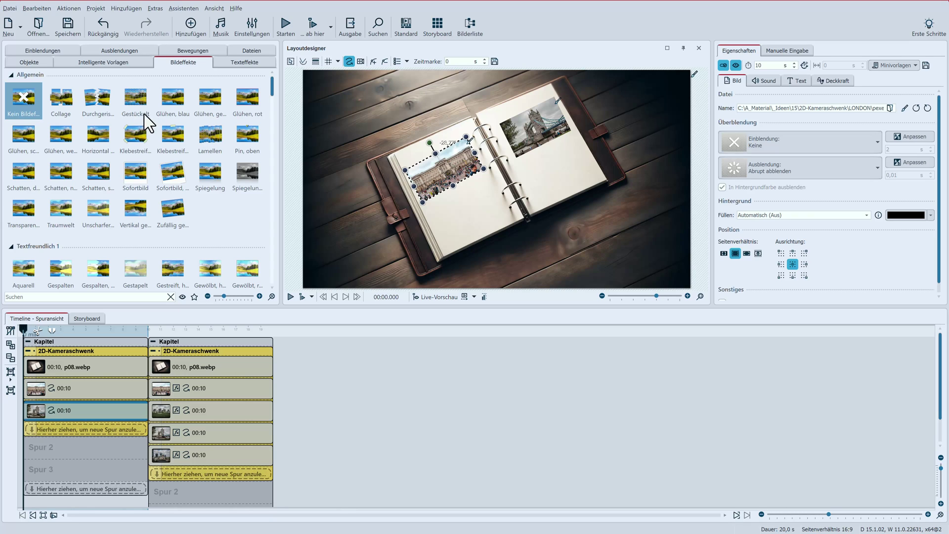
# - Search the objects for "smi" and add Emoji 1 below the Tower Bridge photo in the first 2D-Kameraschwenk effect
pyautogui.click(23, 62)
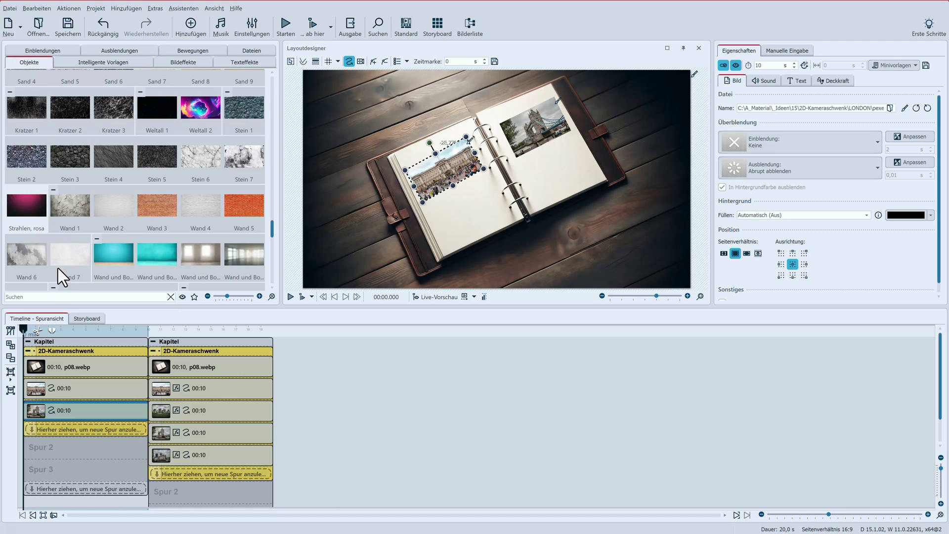
pyautogui.click(42, 297)
pyautogui.write('s')
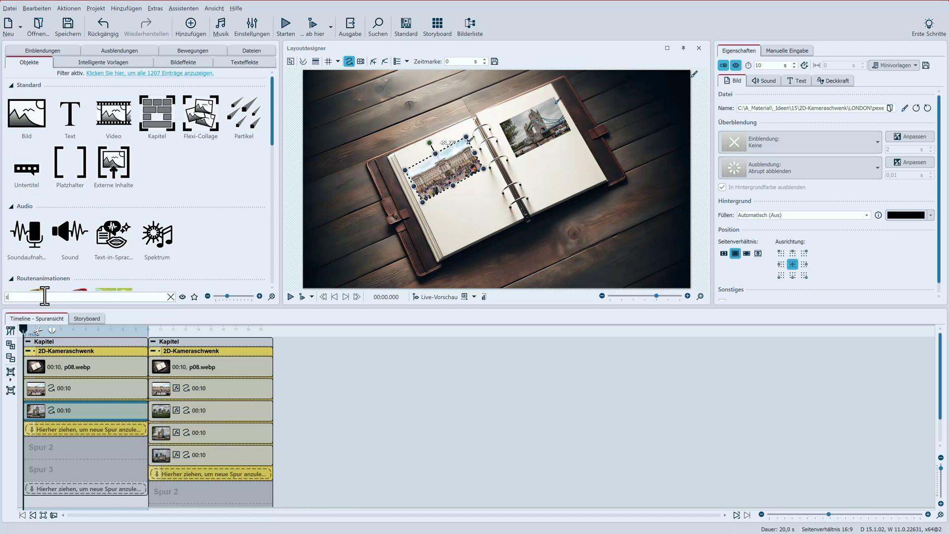
pyautogui.write('mi')
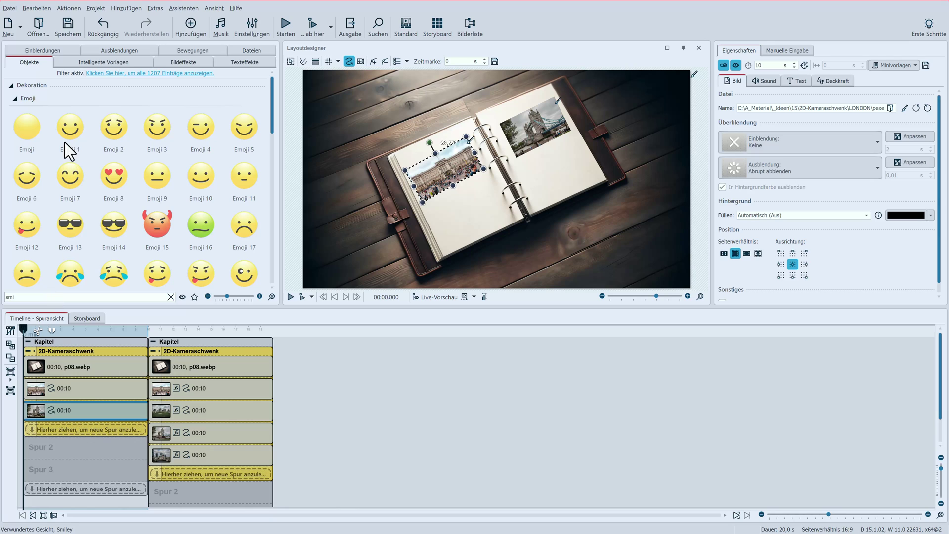
pyautogui.moveTo(64, 142)
pyautogui.mouseDown()
pyautogui.moveTo(75, 131)
pyautogui.moveTo(69, 402)
pyautogui.moveTo(51, 428)
pyautogui.mouseUp()
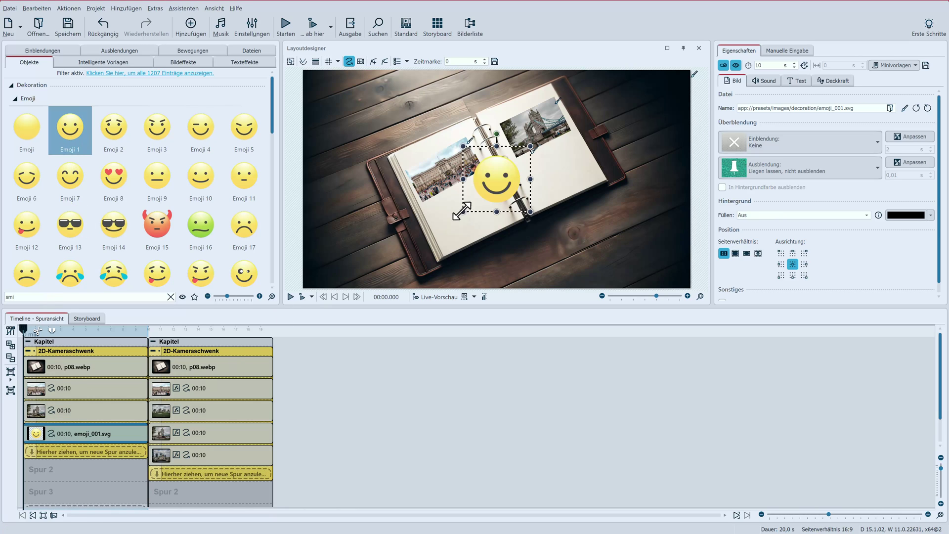
# - Shrink and tilt the smiley, place it at the edge of the Buckingham Palace photo, and preview the pan
pyautogui.moveTo(462, 211); pyautogui.dragTo(486, 191)
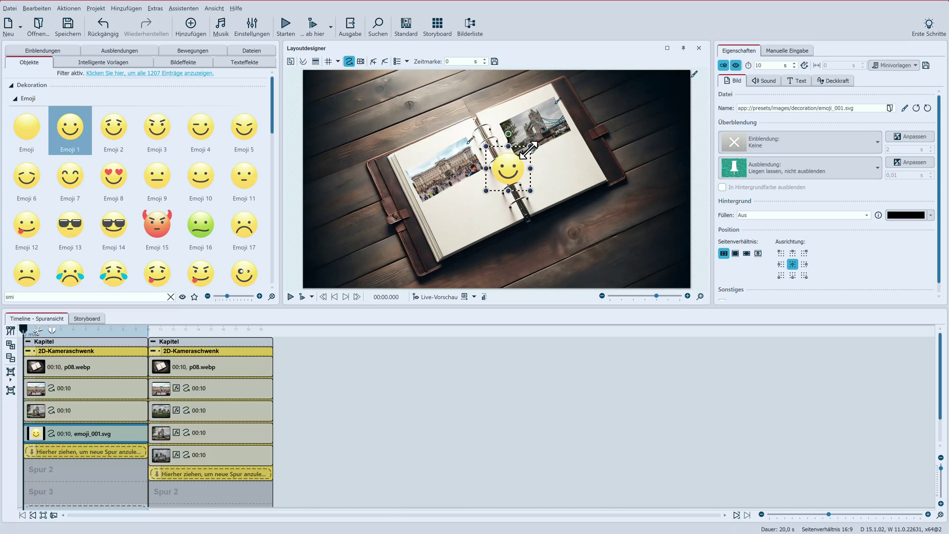
pyautogui.moveTo(530, 146); pyautogui.dragTo(493, 144)
pyautogui.moveTo(506, 179); pyautogui.dragTo(478, 180)
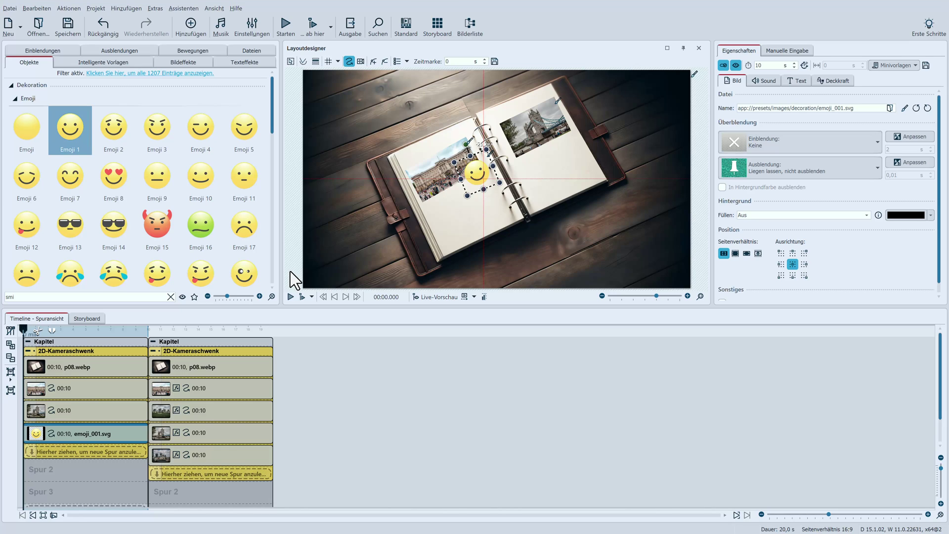
pyautogui.click(290, 297)
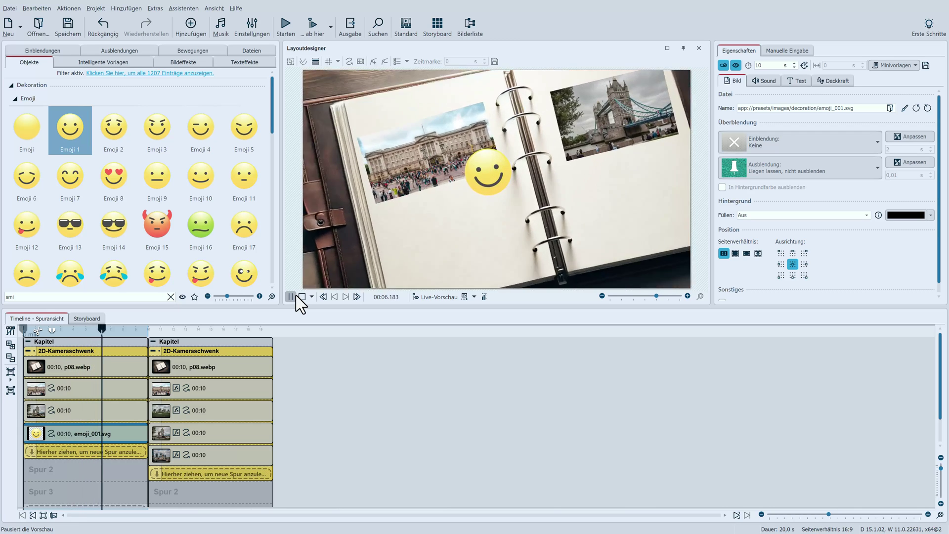
pyautogui.click(296, 296)
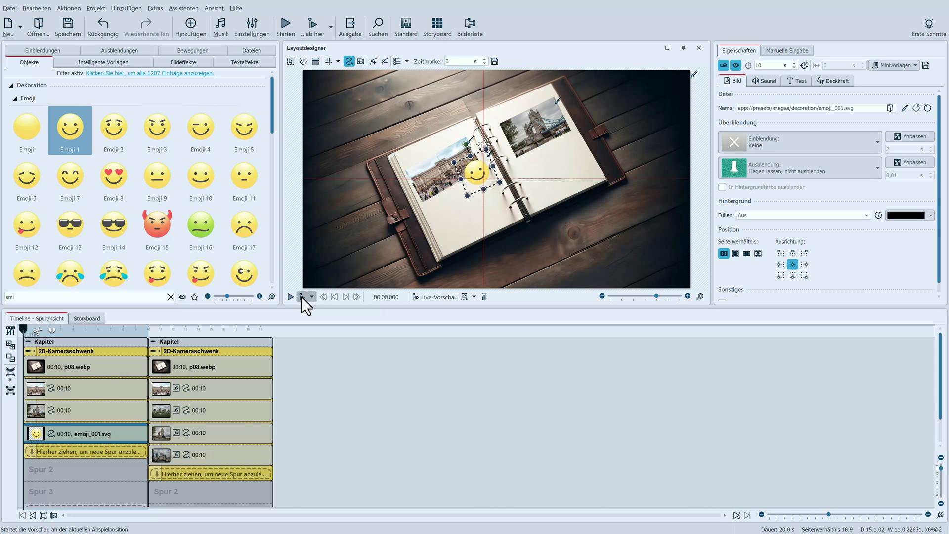
# - Group the first chapter's Buckingham Palace photo into a Flexi-Collage and move the smiley into it
pyautogui.click(96, 389)
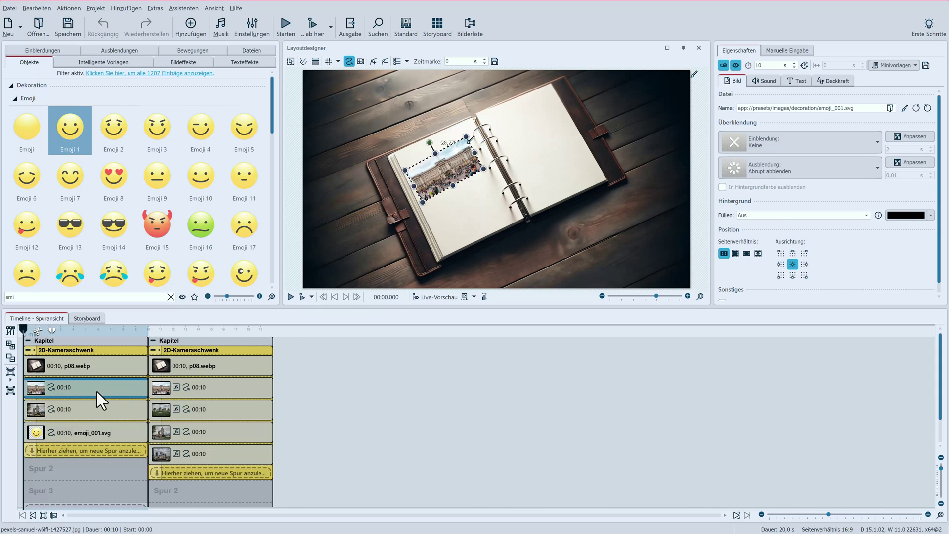
pyautogui.click(5, 379)
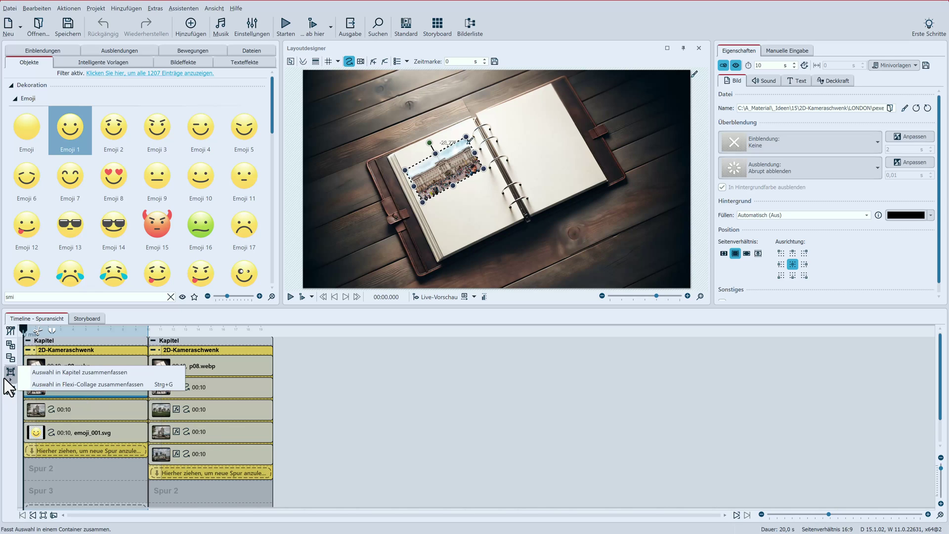
pyautogui.click(36, 381)
pyautogui.moveTo(78, 455); pyautogui.dragTo(66, 414)
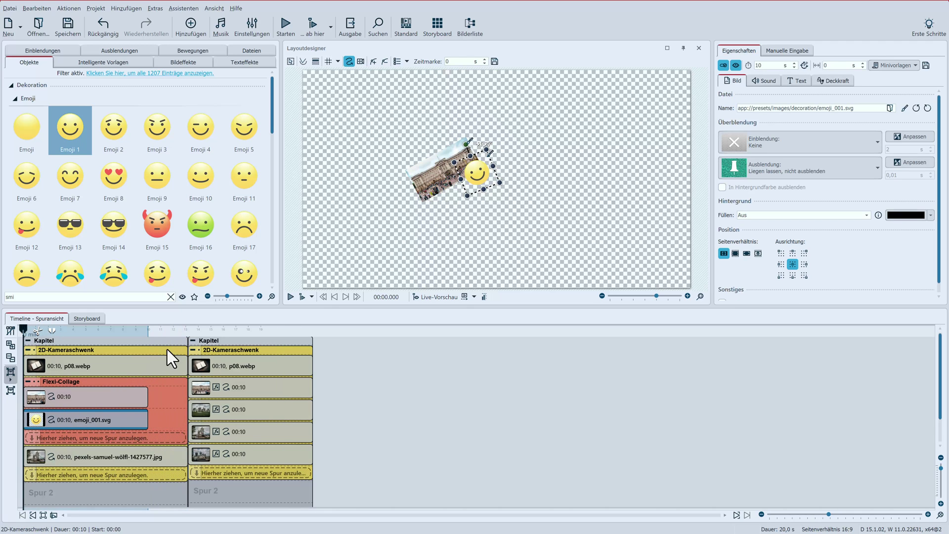
# - Shorten the first chapter's 2D-Kameraschwenk effect to 10 s, and collapse and re-expand its Flexi-Collage
pyautogui.click(185, 348)
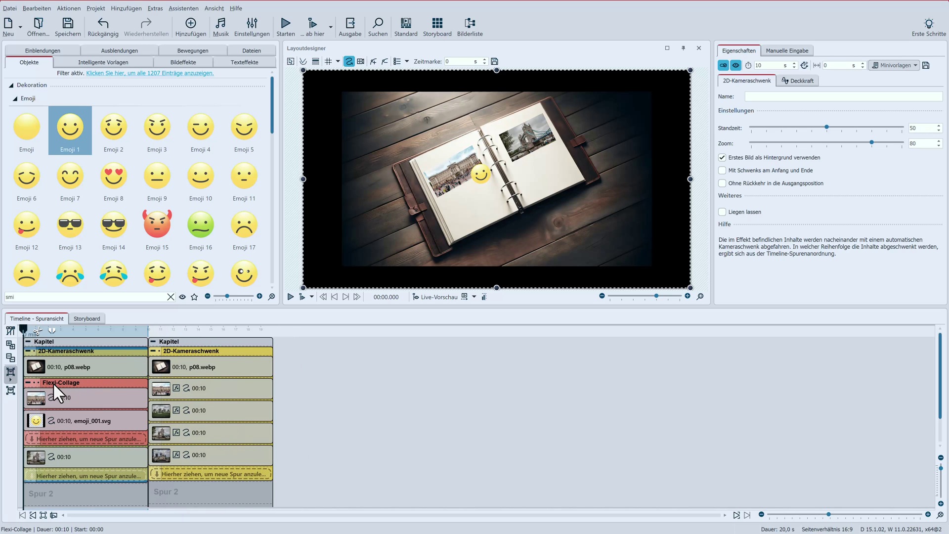
pyautogui.click(27, 382)
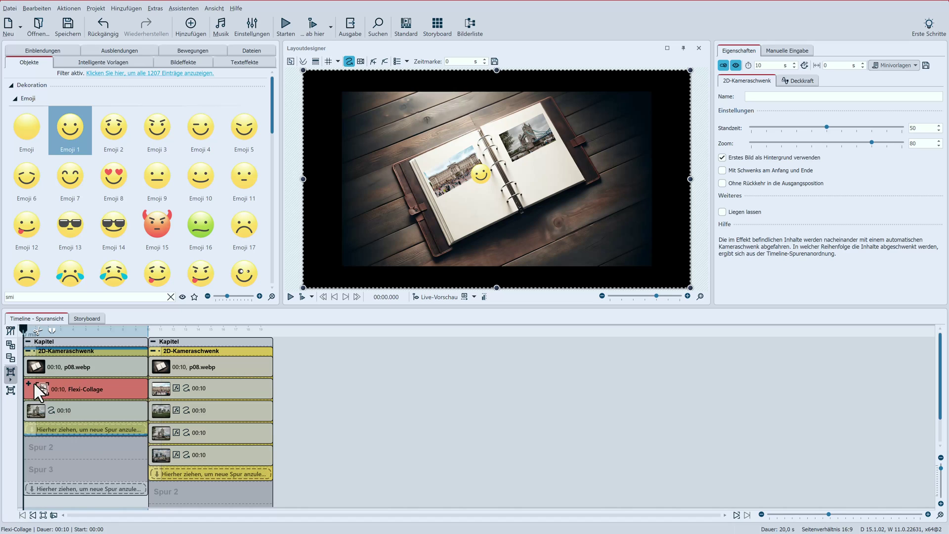
pyautogui.click(59, 390)
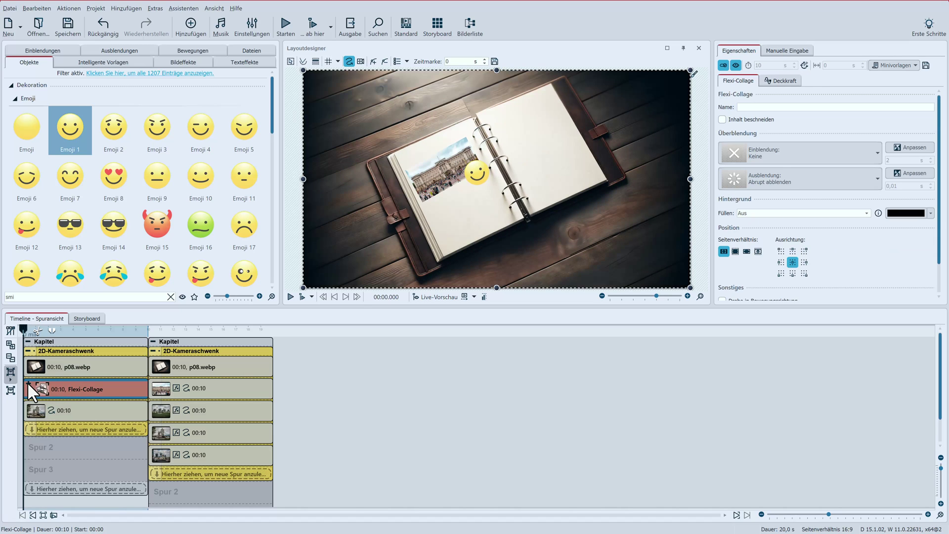
pyautogui.click(28, 381)
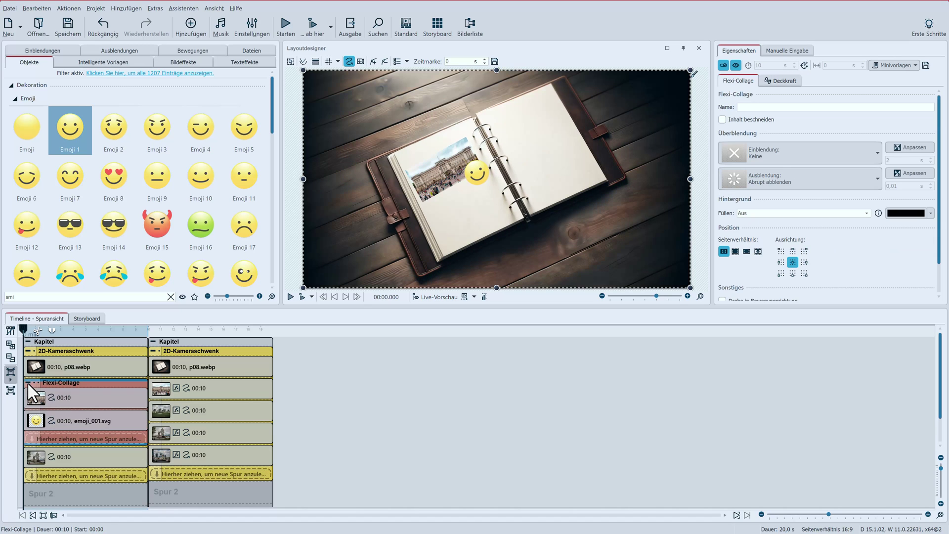
# - Remove the motion paths of the palace photo and smiley in the Flexi-Collage, and shrink the smiley into the photo's lower-right corner
pyautogui.click(72, 400)
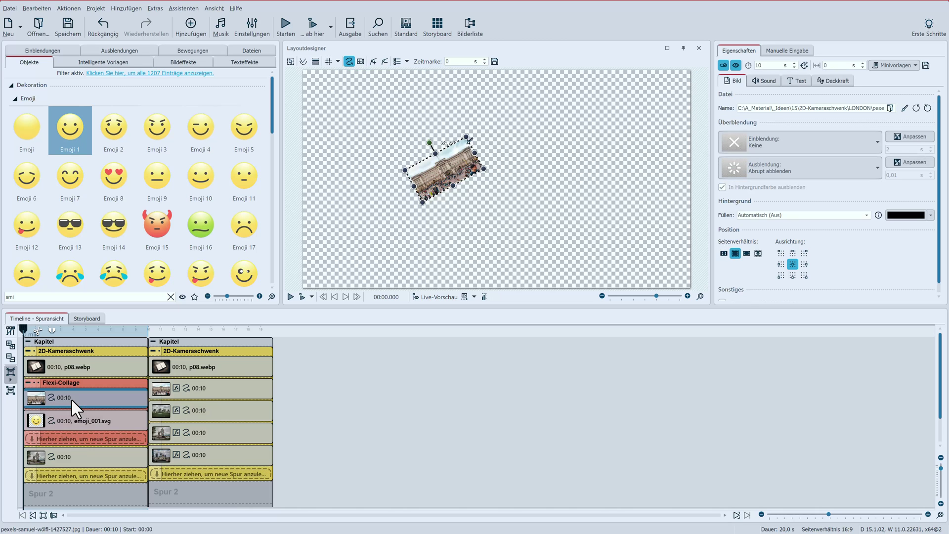
pyautogui.click(384, 63)
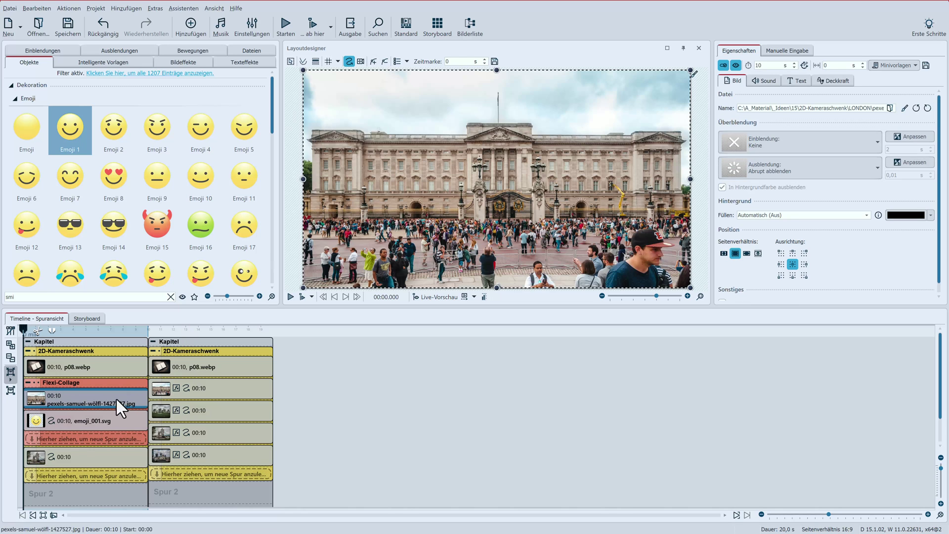
pyautogui.click(96, 414)
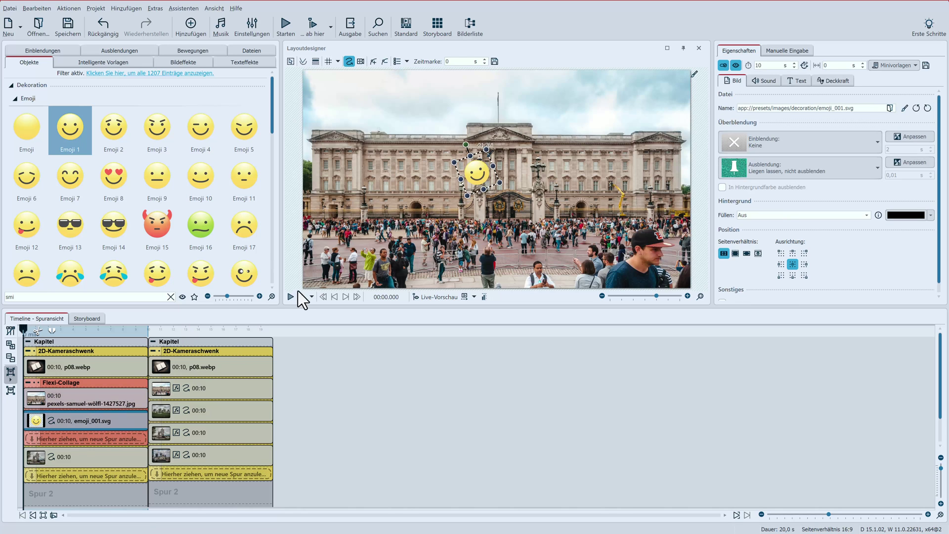
pyautogui.click(386, 63)
pyautogui.moveTo(303, 72); pyautogui.dragTo(657, 273)
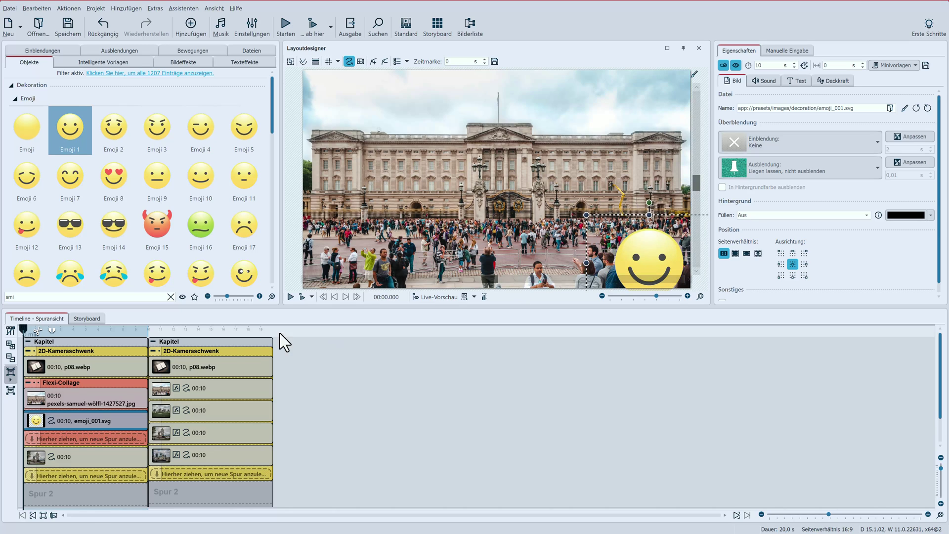
# - Shrink the whole Flexi-Collage, tilt it about -24°, narrow its frame to the palace photo, and place it on the left notebook page
pyautogui.click(61, 382)
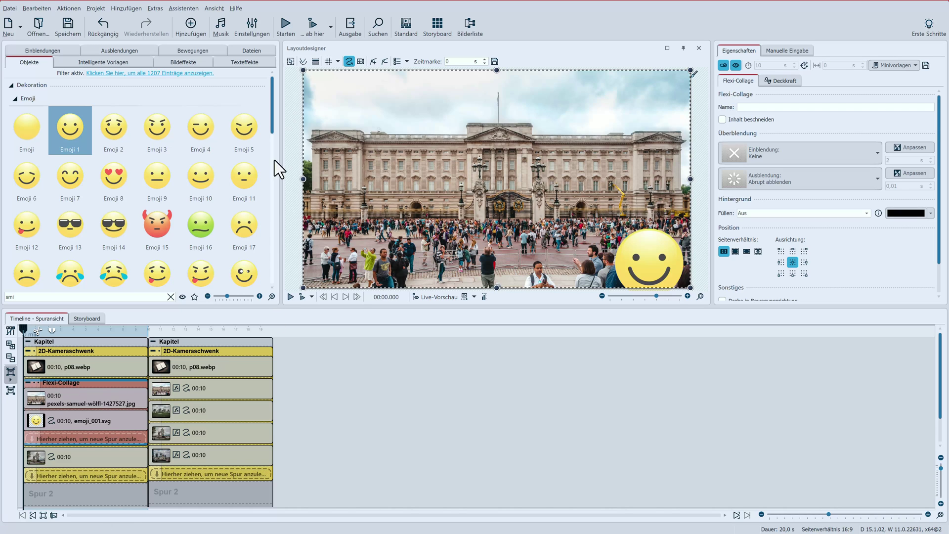
pyautogui.moveTo(303, 70); pyautogui.dragTo(520, 226)
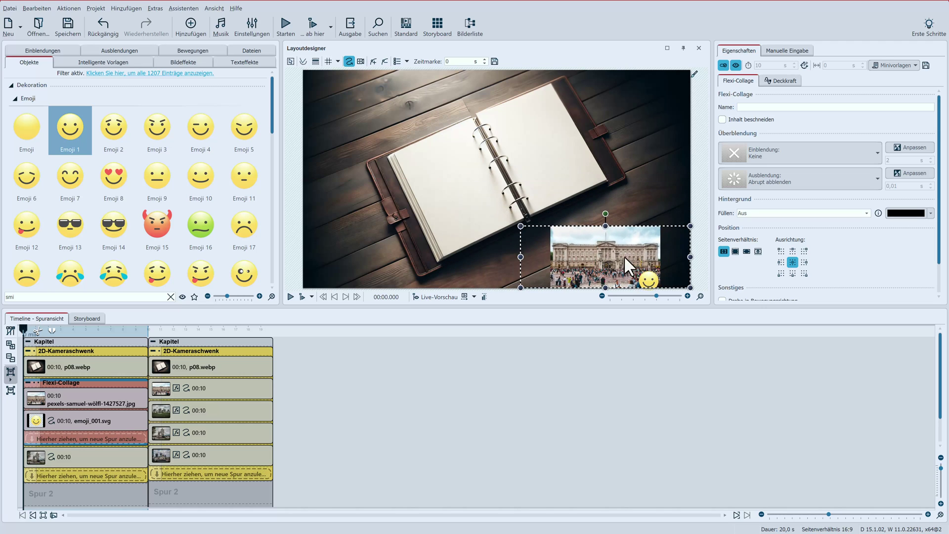
pyautogui.moveTo(624, 256); pyautogui.dragTo(394, 155)
pyautogui.moveTo(372, 186); pyautogui.dragTo(437, 185)
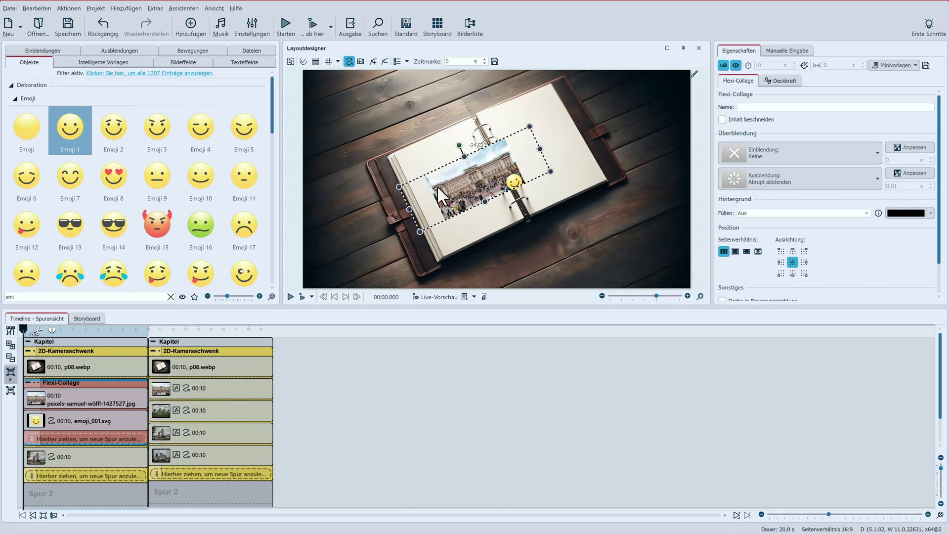
pyautogui.moveTo(539, 149); pyautogui.dragTo(479, 170)
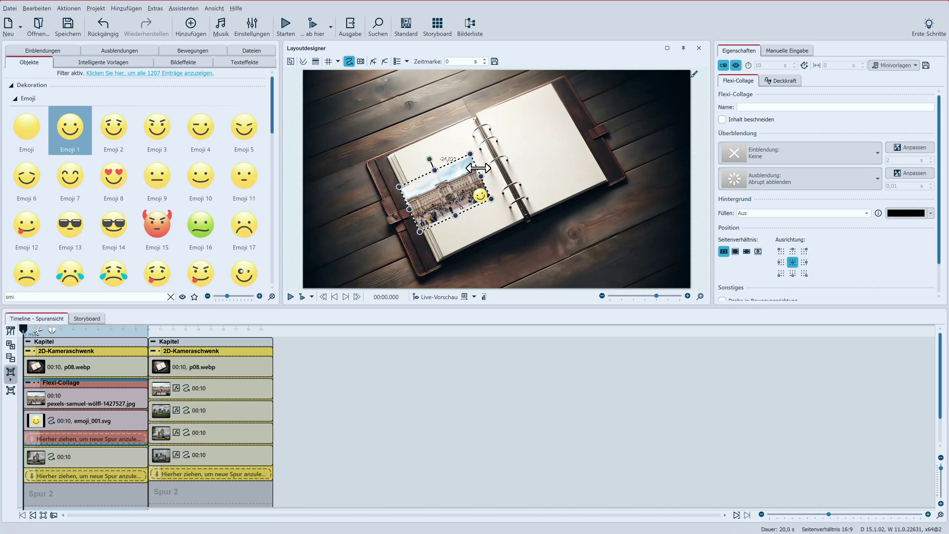
pyautogui.moveTo(428, 195); pyautogui.dragTo(484, 176)
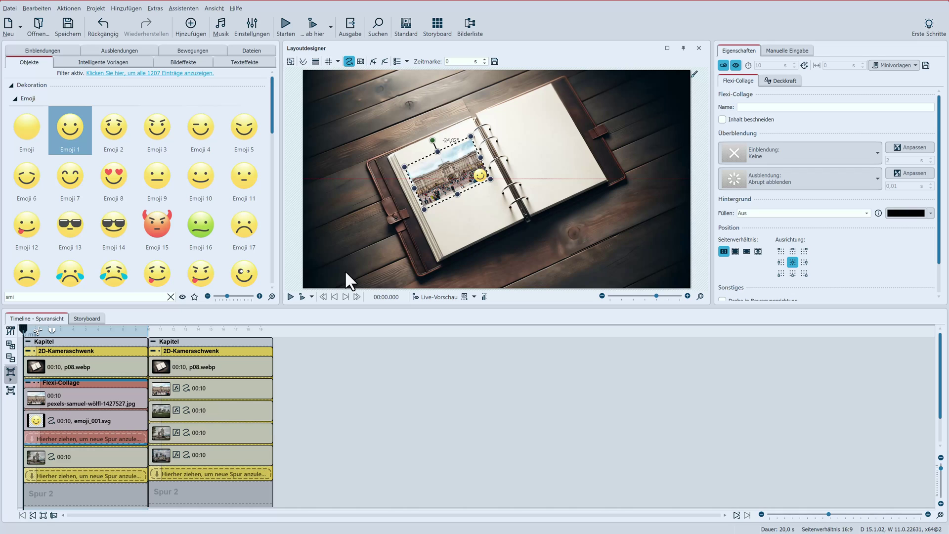
# - Preview the pan over the Flexi-Collage and enable Mit Schwenks am Anfang und Ende for the first 2D-Kameraschwenk effect
pyautogui.click(290, 296)
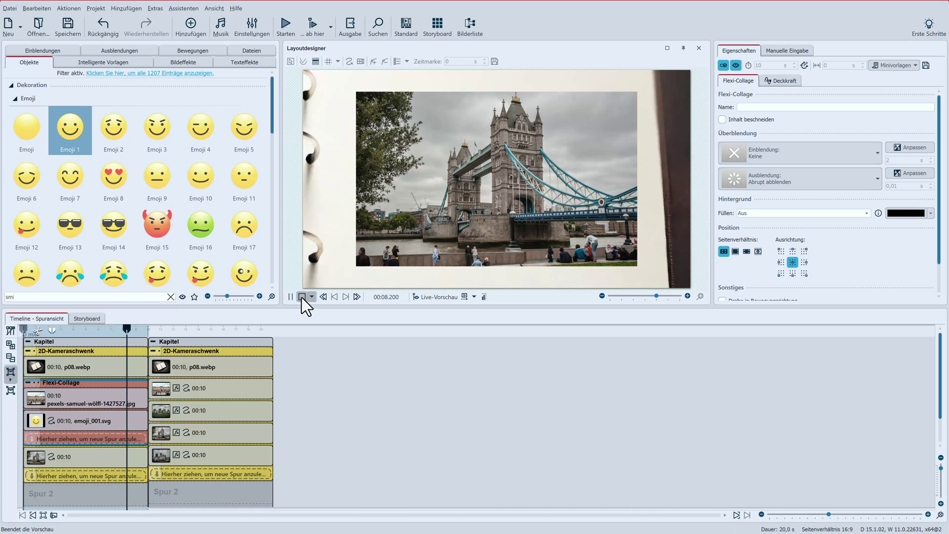
pyautogui.click(301, 296)
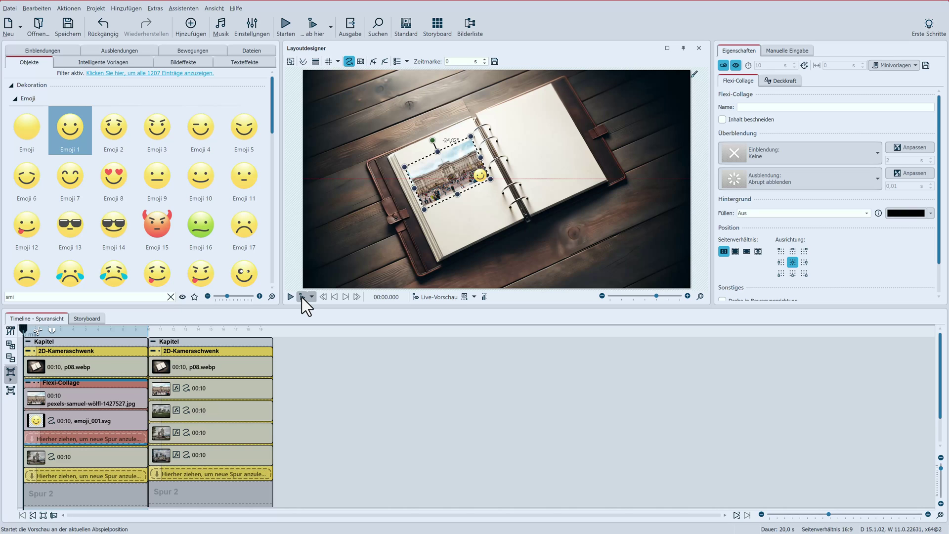
pyautogui.click(57, 353)
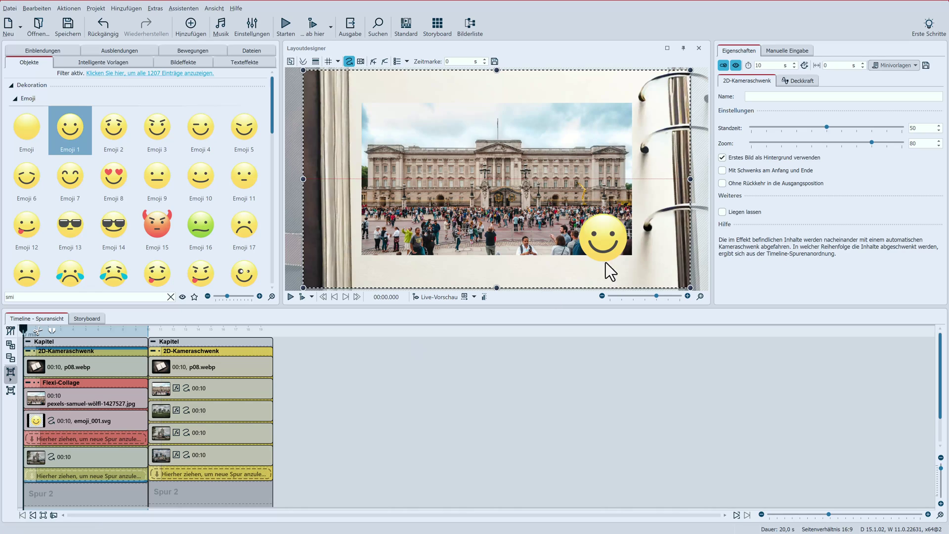
pyautogui.click(766, 175)
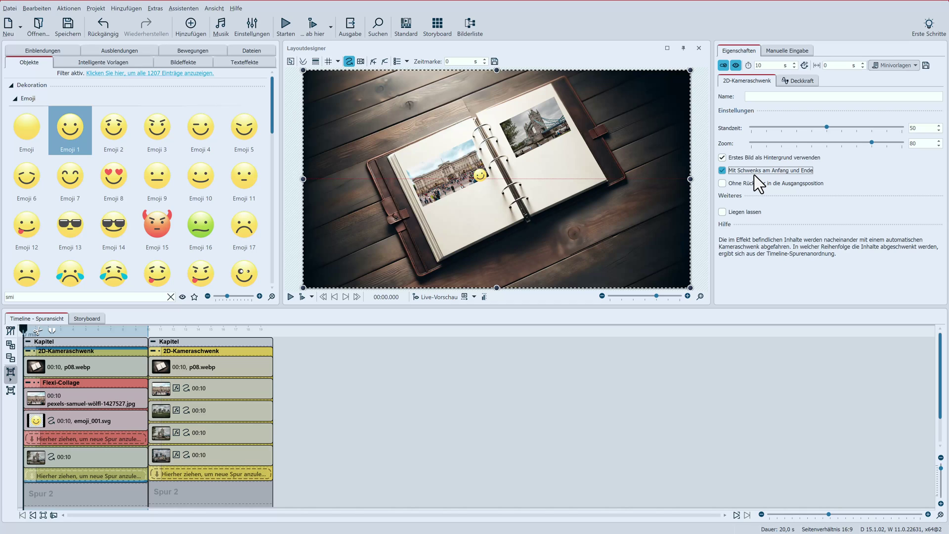
# - Preview the first chapter's camera pan and scale its 2D-Kameraschwenk effect to 15 s with Intelligent skalieren
pyautogui.click(290, 297)
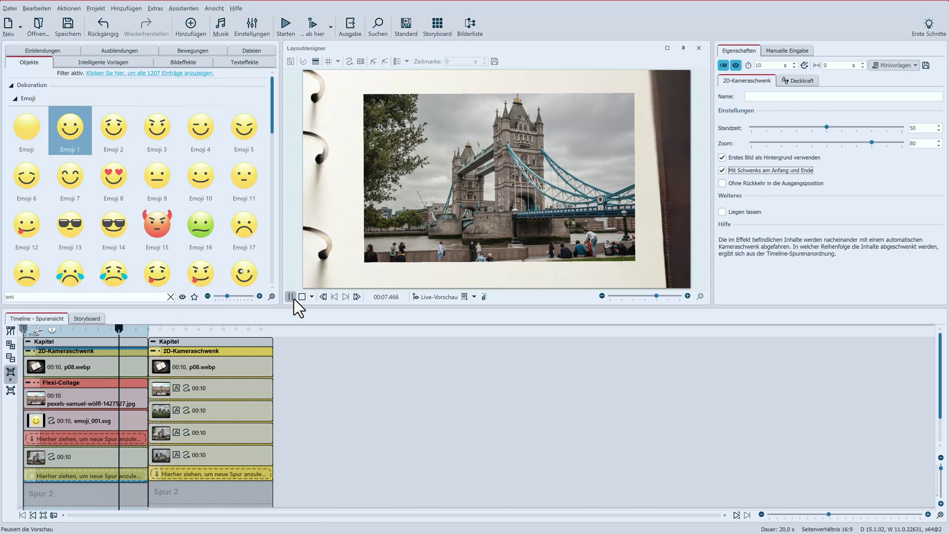
pyautogui.click(302, 297)
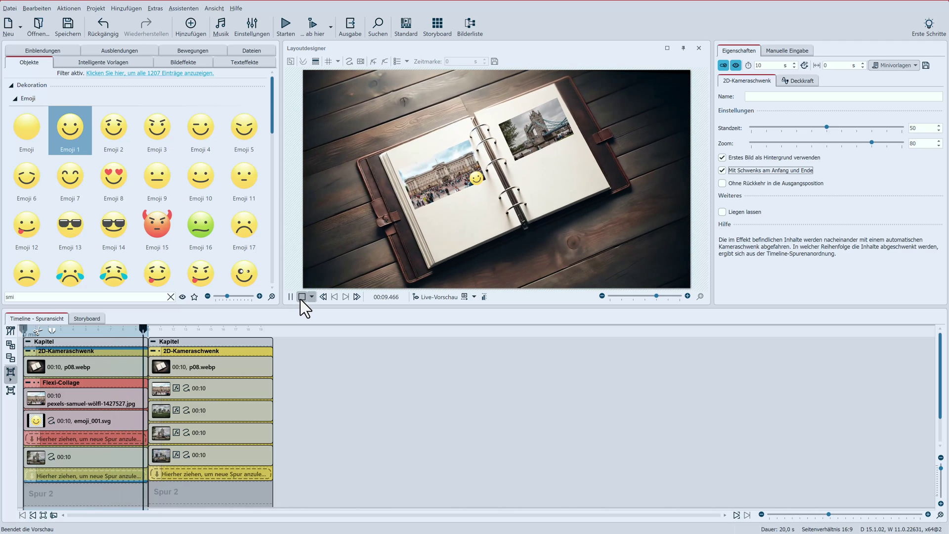
pyautogui.click(83, 349)
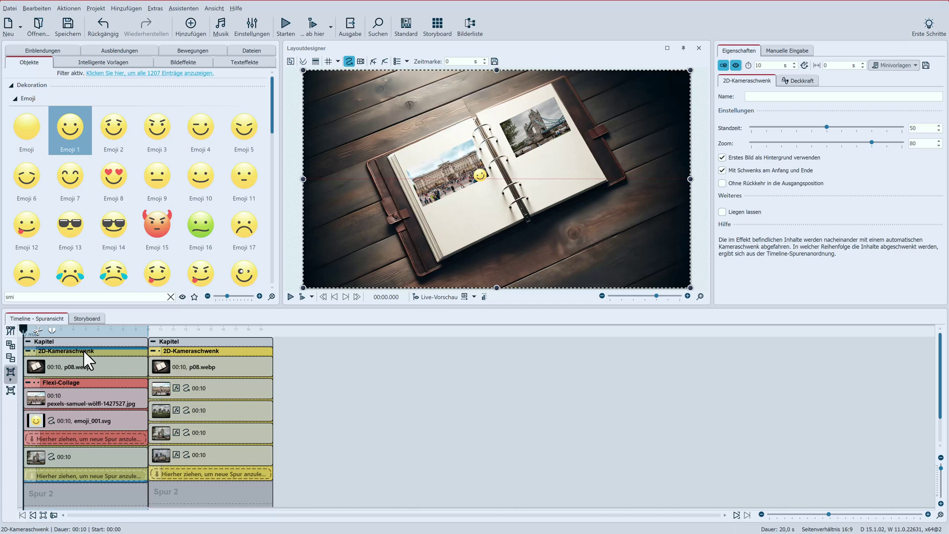
pyautogui.click(804, 66)
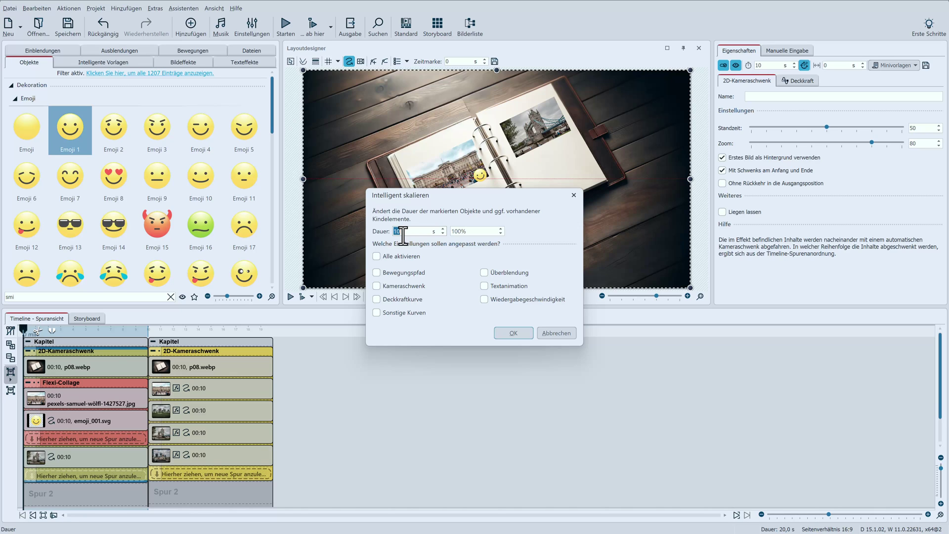
pyautogui.write('15')
pyautogui.click(520, 334)
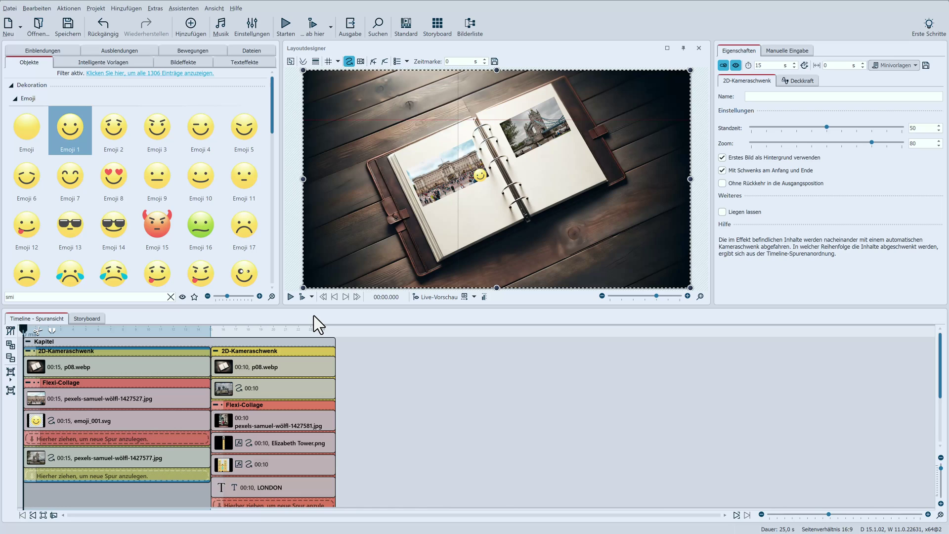
# - Collapse the Flexi-Collage in the first 2D-Kameraschwenk and inspect the placement of the collage and the Tower Bridge photo
pyautogui.click(28, 380)
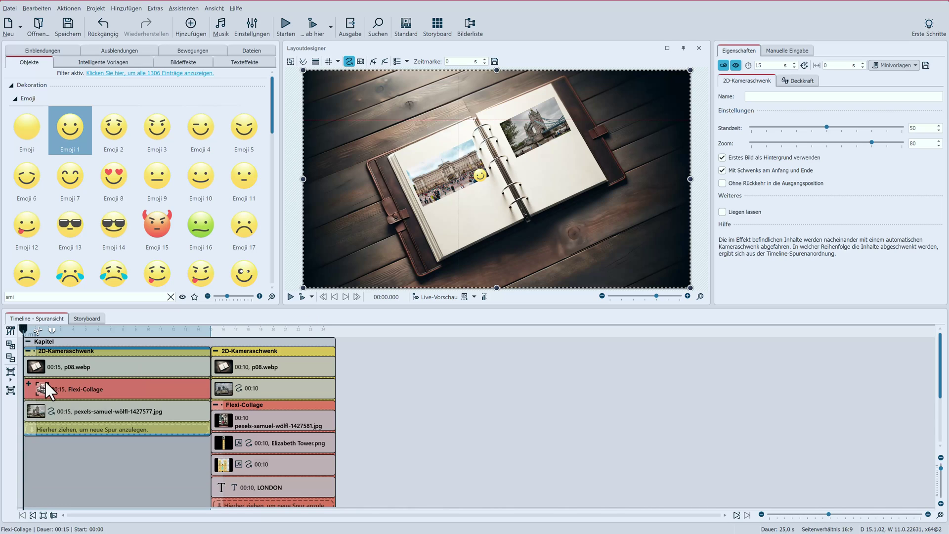
pyautogui.click(62, 384)
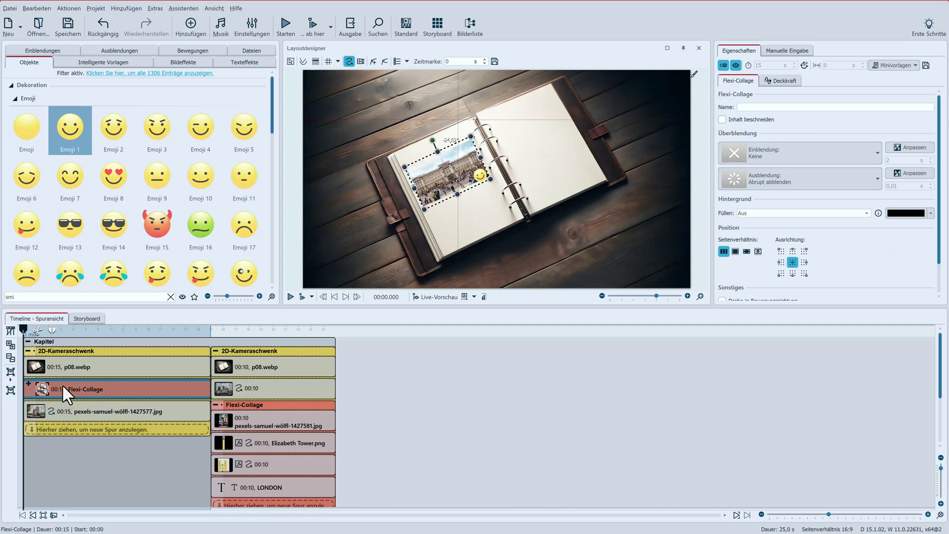
pyautogui.click(65, 407)
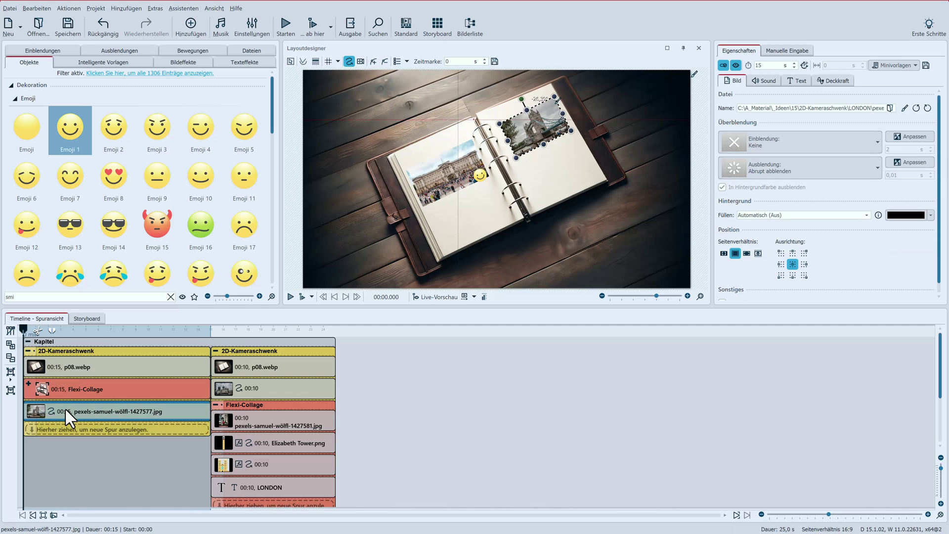
# - Enable Mit Schwenks am Anfang und Ende for the second 2D-Kameraschwenk, collapse its Flexi-Collage, and inspect the placed photos
pyautogui.click(260, 350)
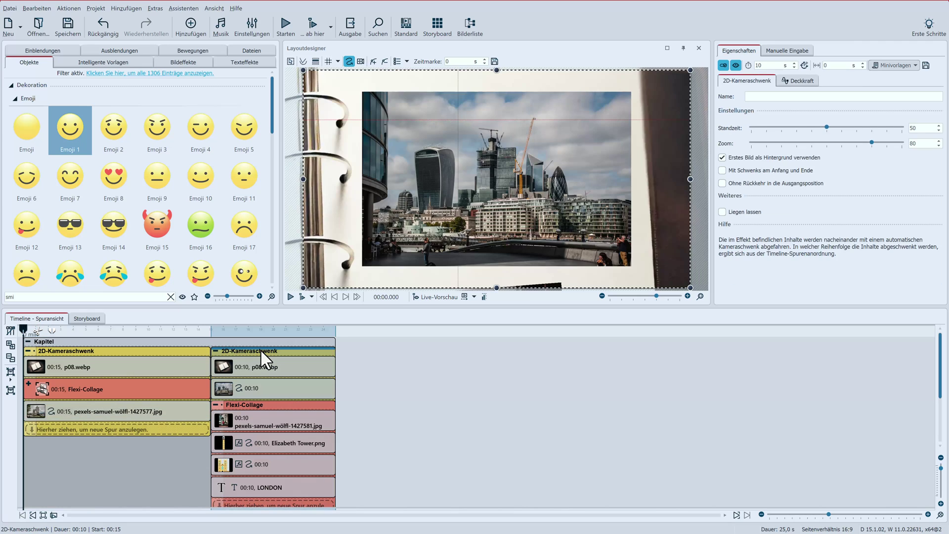
pyautogui.click(723, 170)
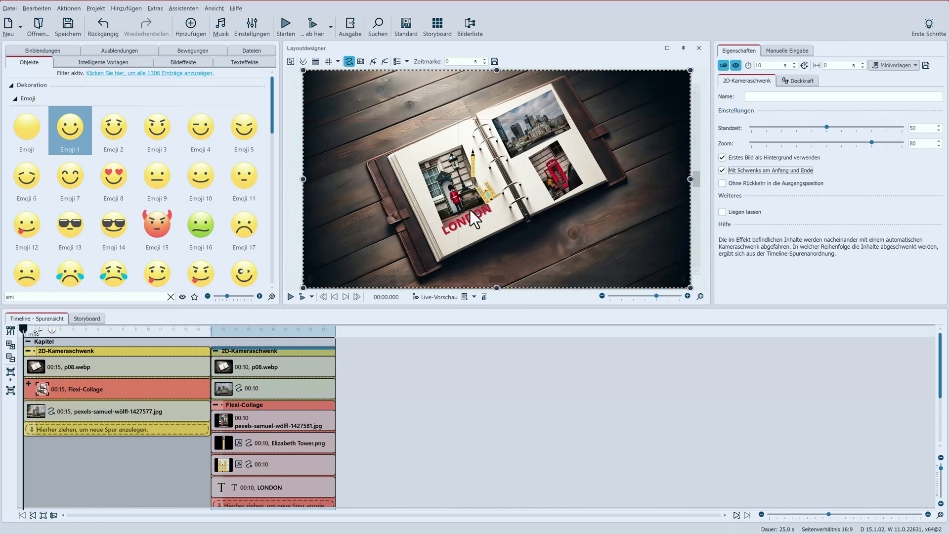
pyautogui.click(245, 390)
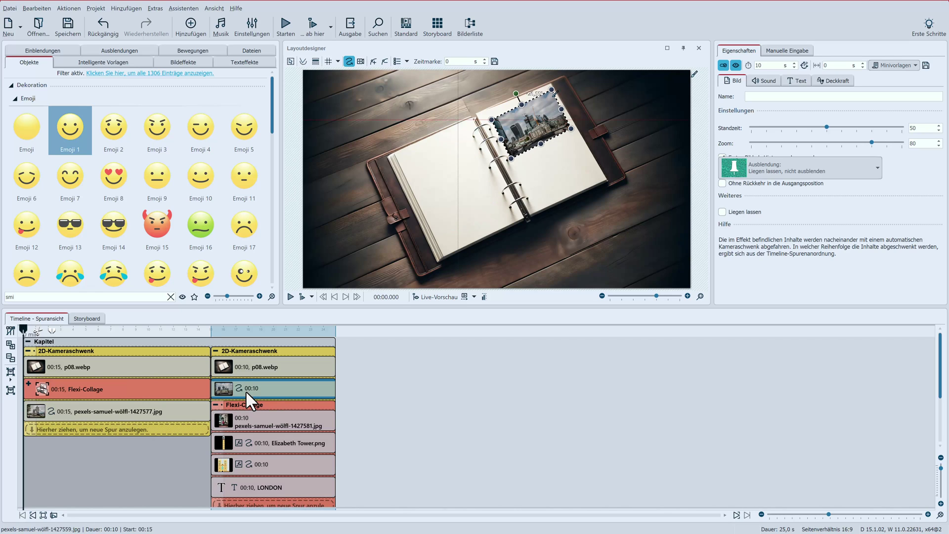
pyautogui.click(215, 405)
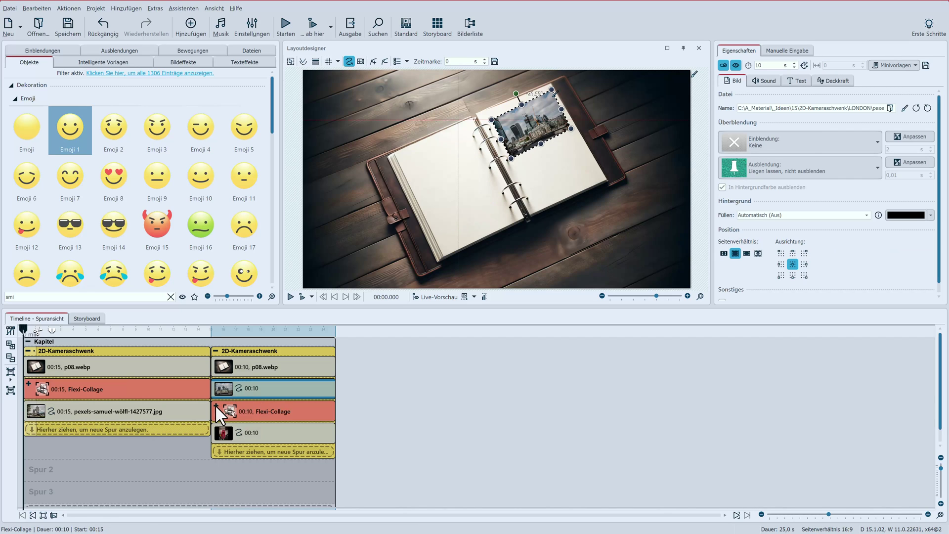
pyautogui.click(249, 409)
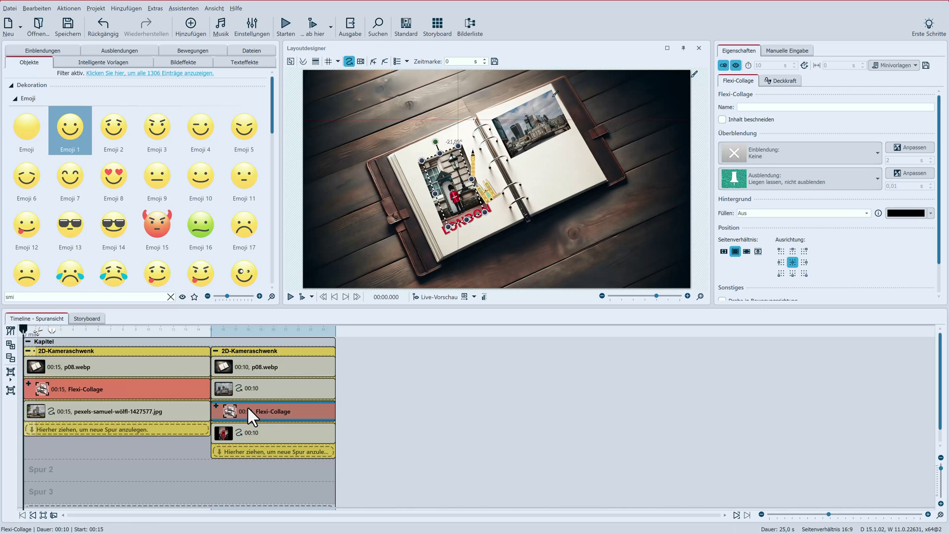
pyautogui.click(258, 432)
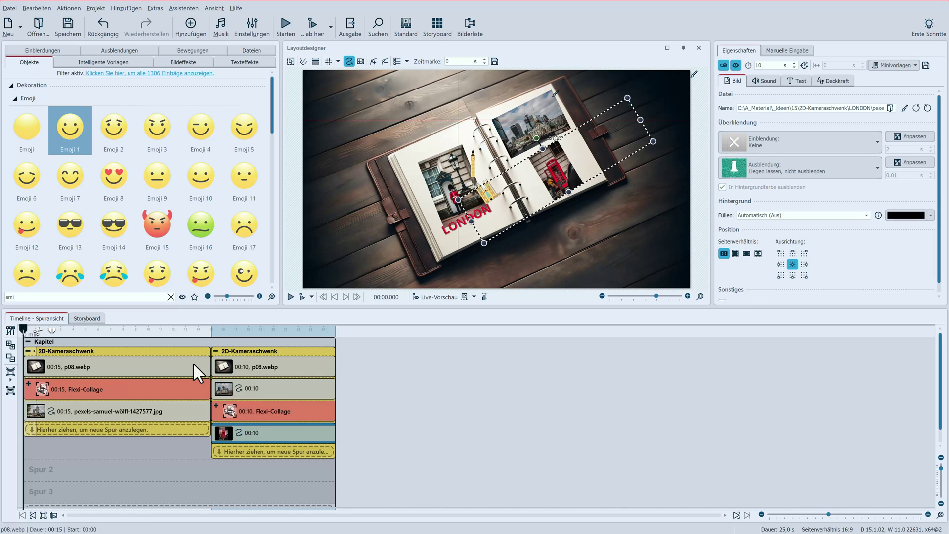
# - Preview the transition between the two 2D-Kameraschwenk effects from about 11.5 s and return the playhead to the start
pyautogui.click(168, 331)
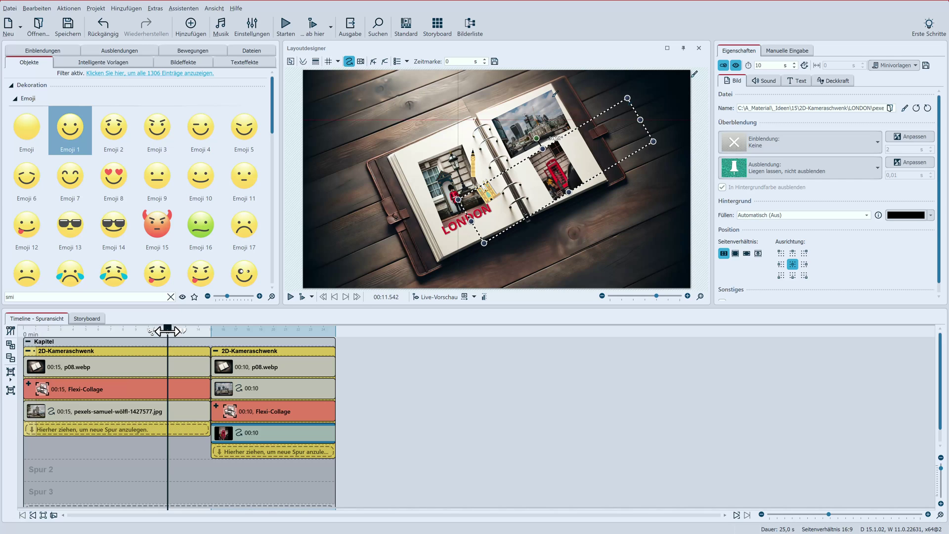
pyautogui.click(302, 297)
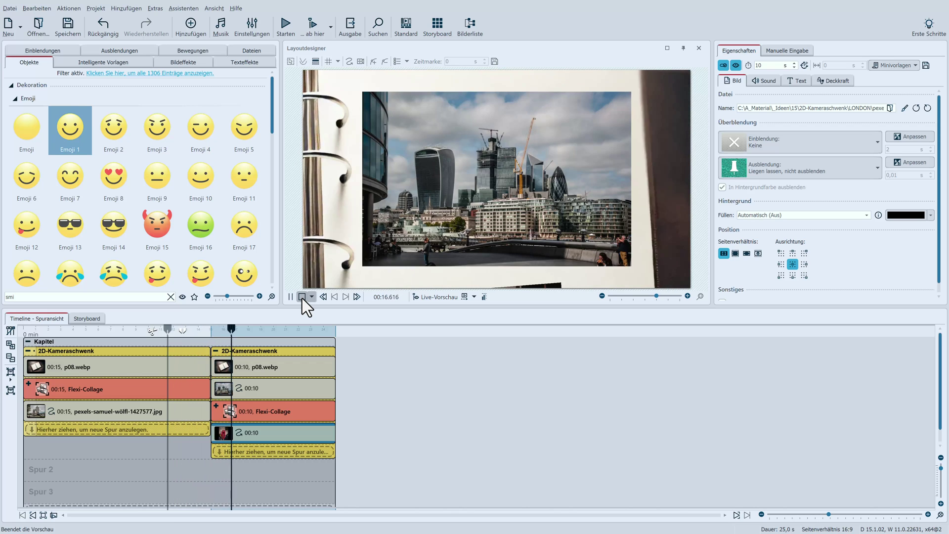
pyautogui.click(302, 297)
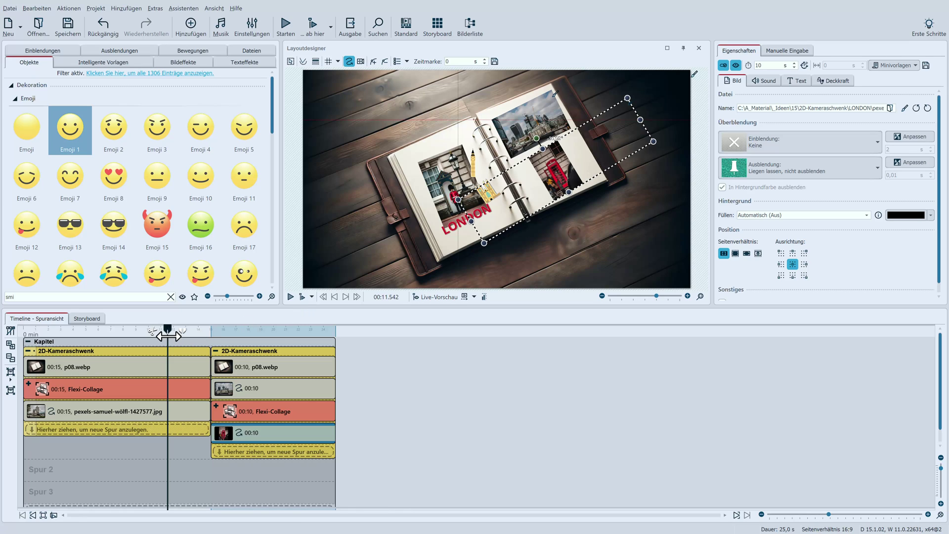
pyautogui.moveTo(167, 336); pyautogui.dragTo(23, 336)
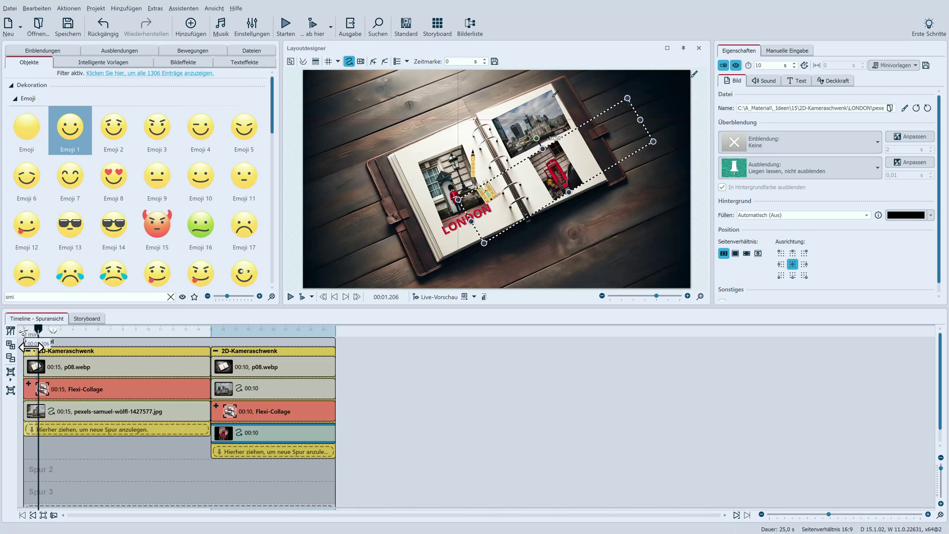
# - Disable Mit Schwenks am Anfang und Ende and set Zoom to 100 for both 2D-Kameraschwenk effects, enabling Liegen lassen for the first
pyautogui.click(115, 350)
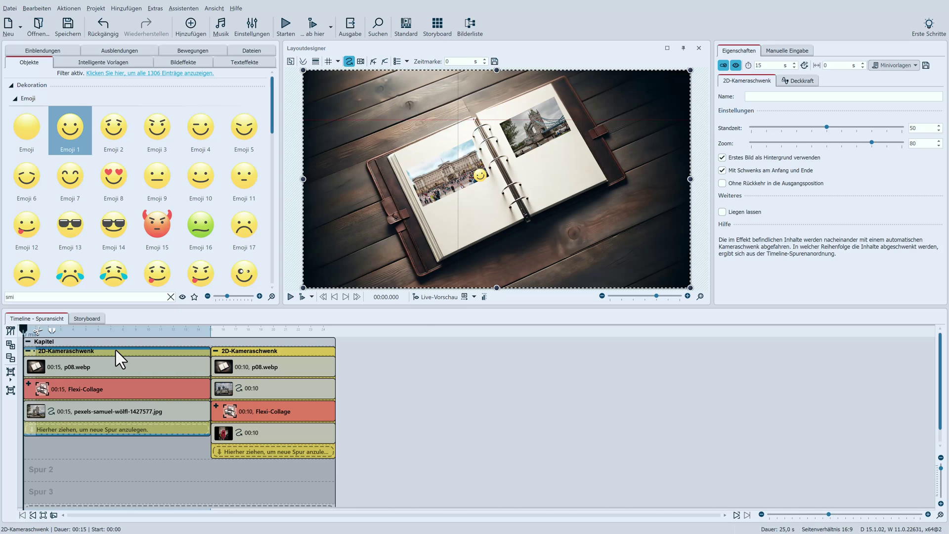
pyautogui.click(742, 175)
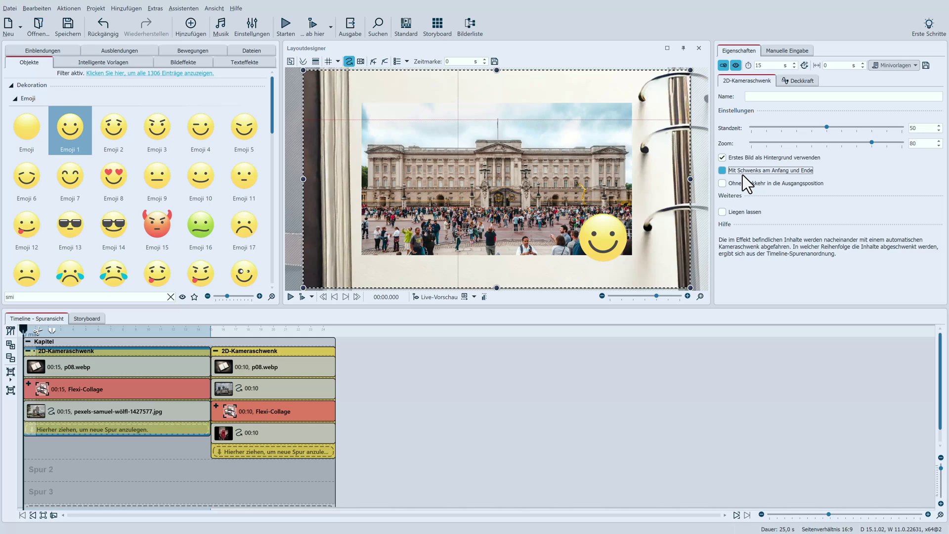
pyautogui.moveTo(872, 142); pyautogui.dragTo(904, 147)
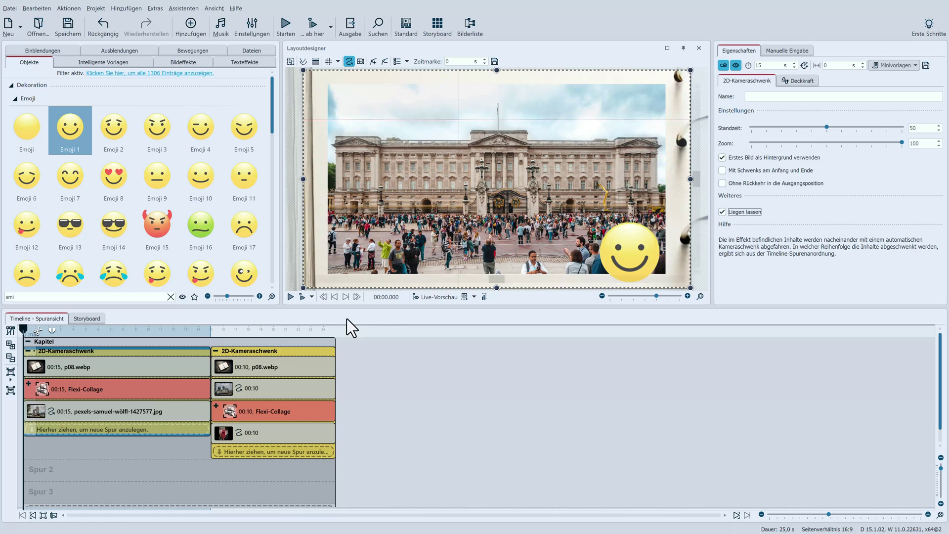
pyautogui.click(253, 350)
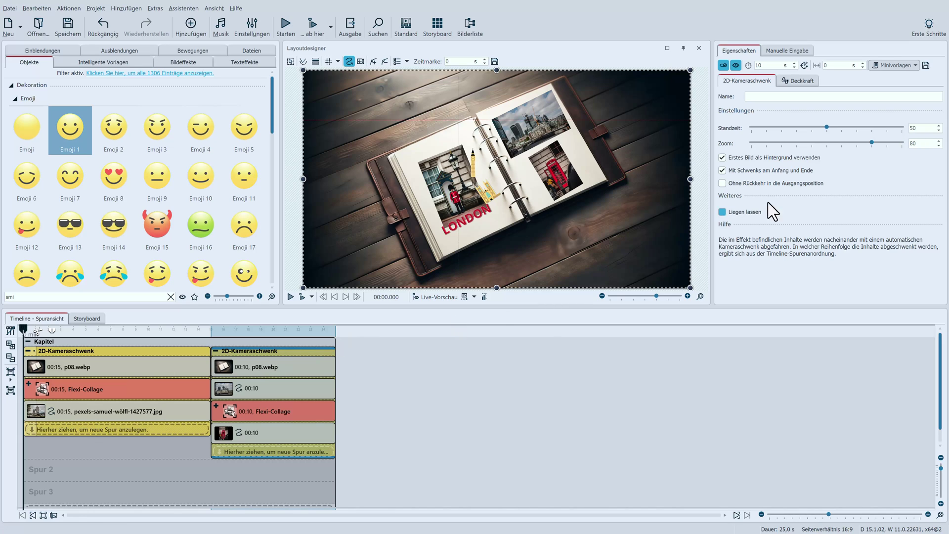
pyautogui.click(736, 173)
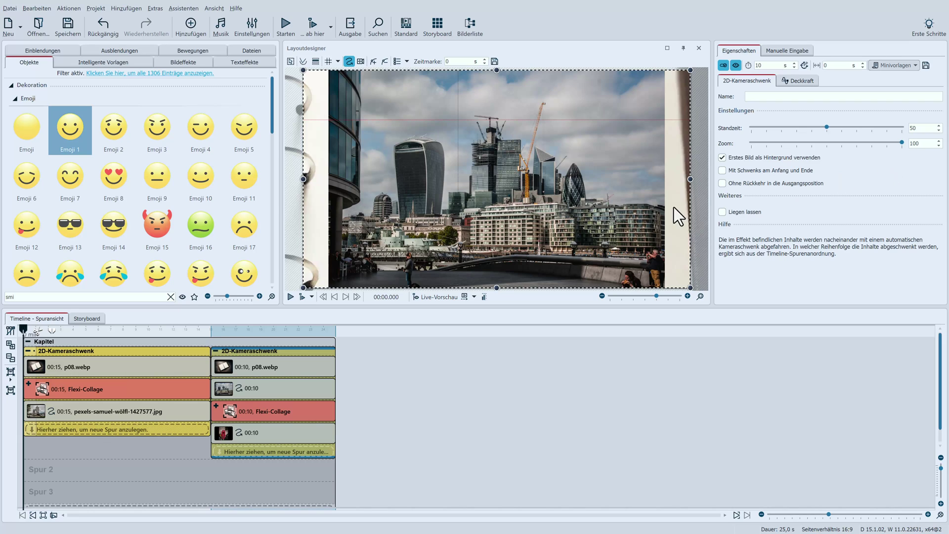
# - Group the second 2D-Kameraschwenk effect into a Flexi-Collage and collapse the effect inside it
pyautogui.click(7, 372)
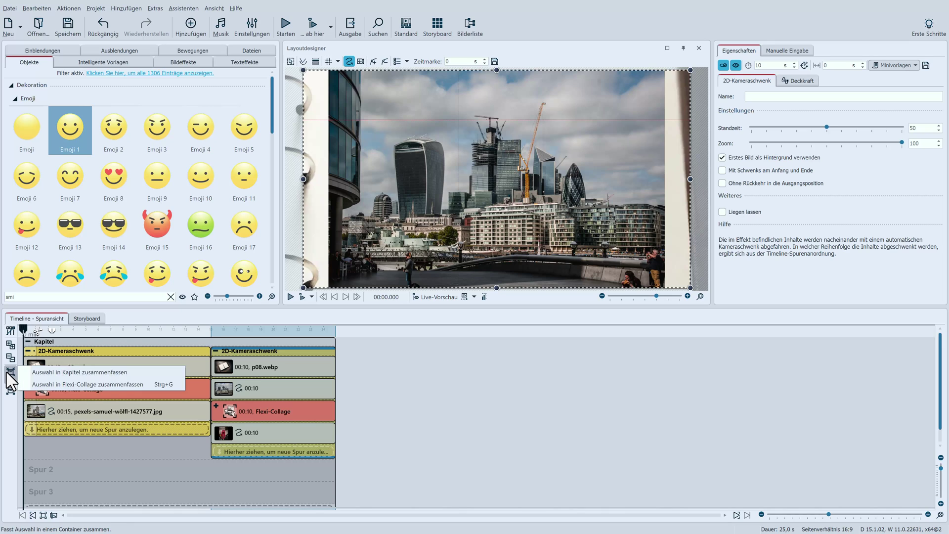
pyautogui.click(35, 381)
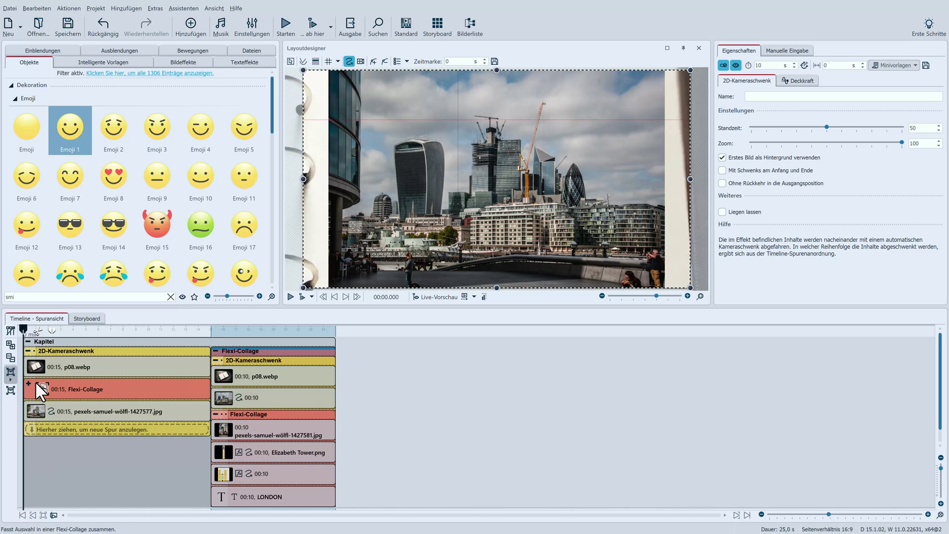
pyautogui.click(215, 357)
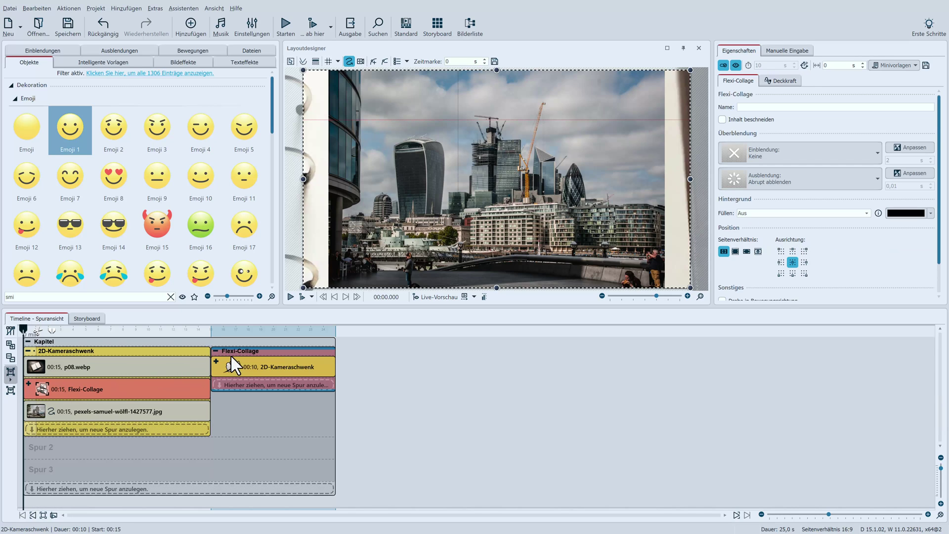
# - Set the new outer Flexi-Collage's Einblendung to Seite wegblättern and preview the page-turn transition
pyautogui.click(878, 152)
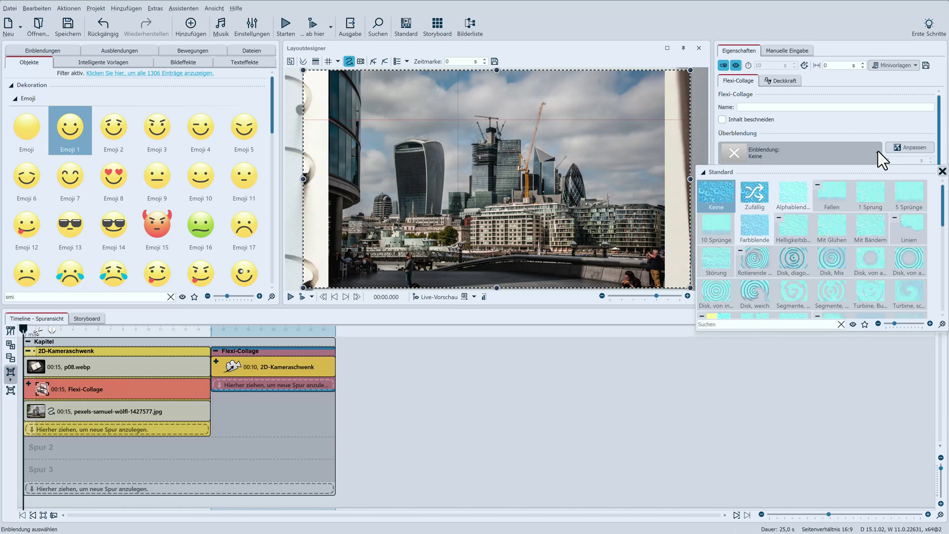
pyautogui.moveTo(944, 205); pyautogui.dragTo(939, 298)
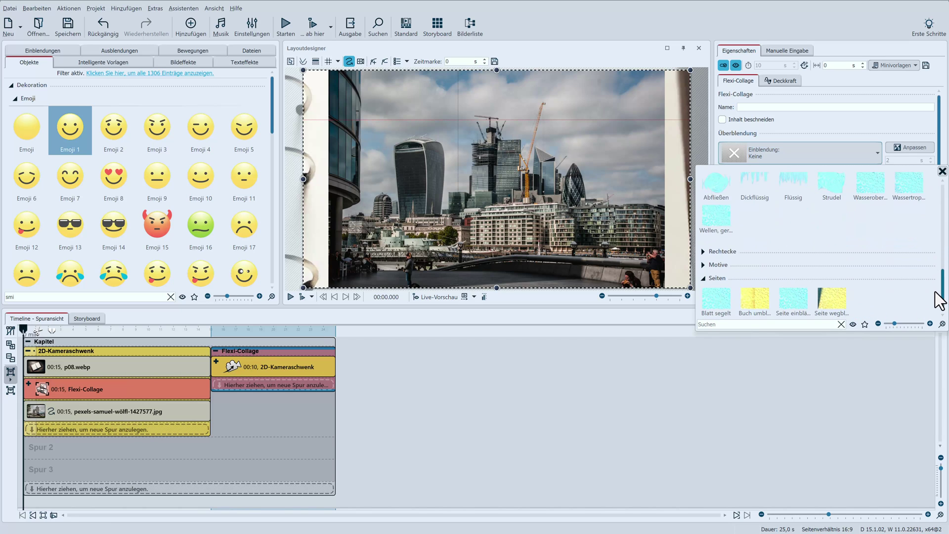
pyautogui.click(830, 299)
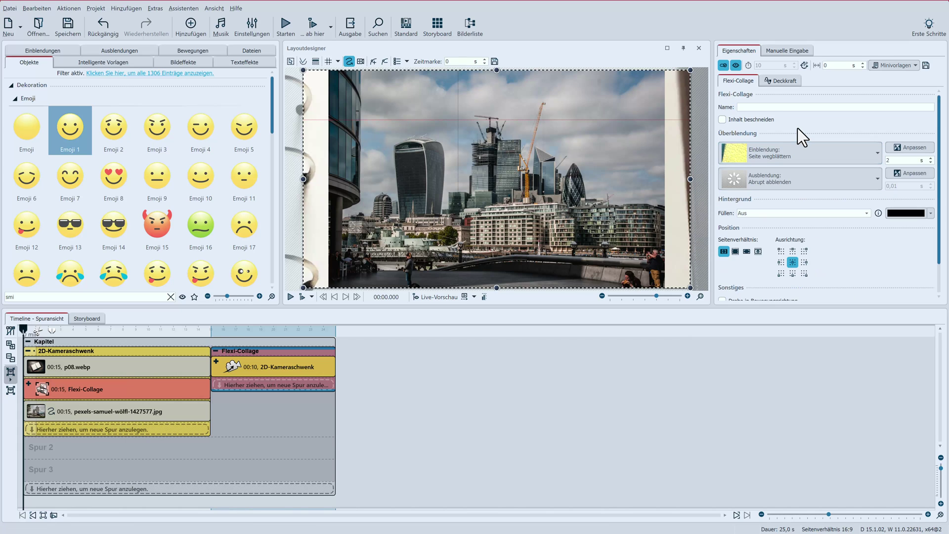
pyautogui.click(289, 299)
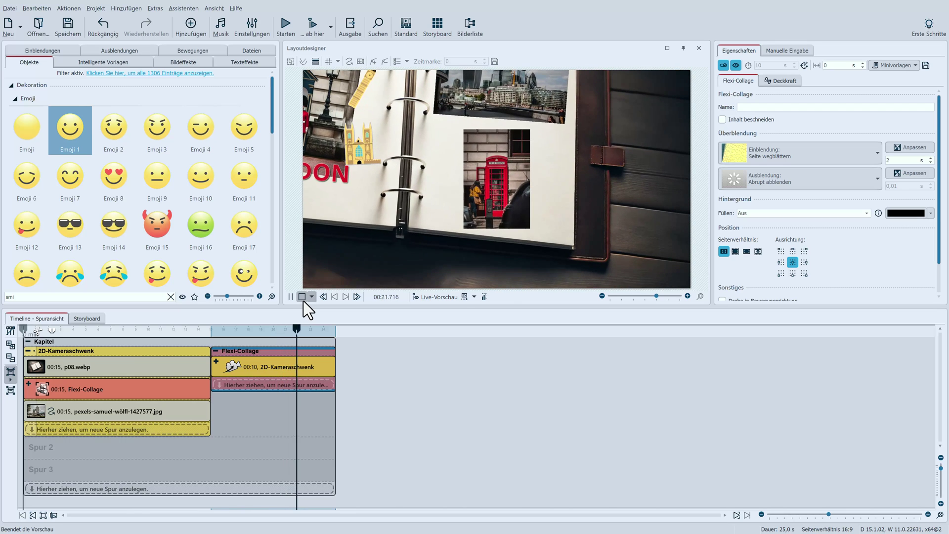
pyautogui.click(303, 297)
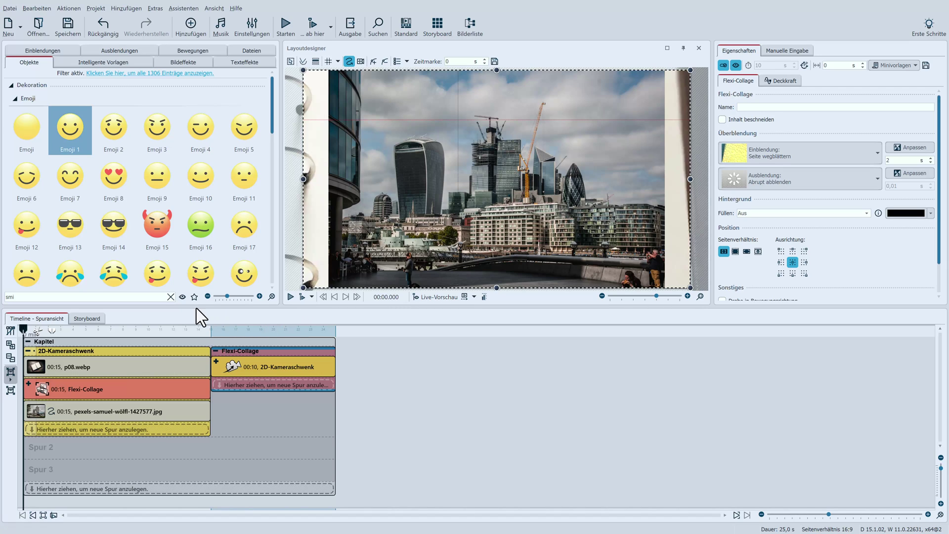
# - Add an empty Flexi-Collage directly below p08.webp in the first 2D-Kameraschwenk and another after the last photo in the second
pyautogui.click(171, 297)
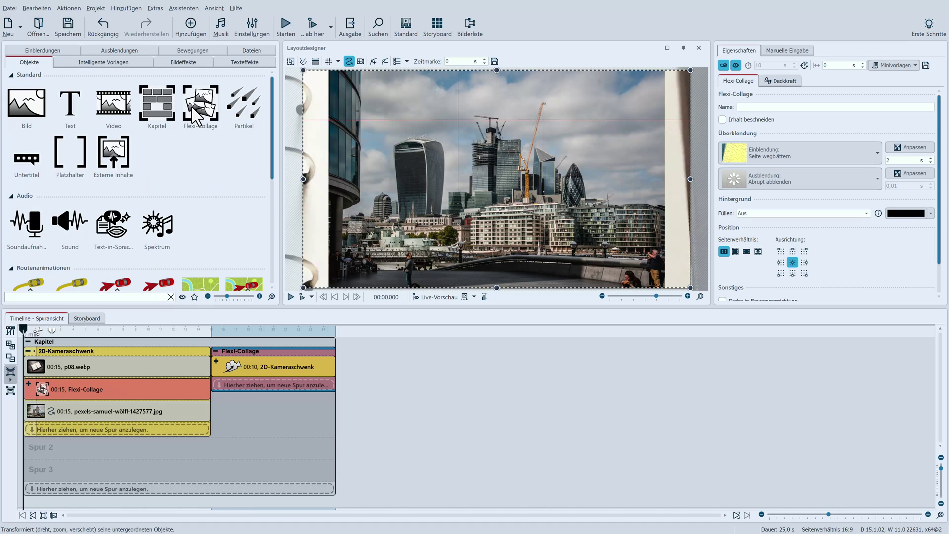
pyautogui.moveTo(201, 105); pyautogui.dragTo(90, 383)
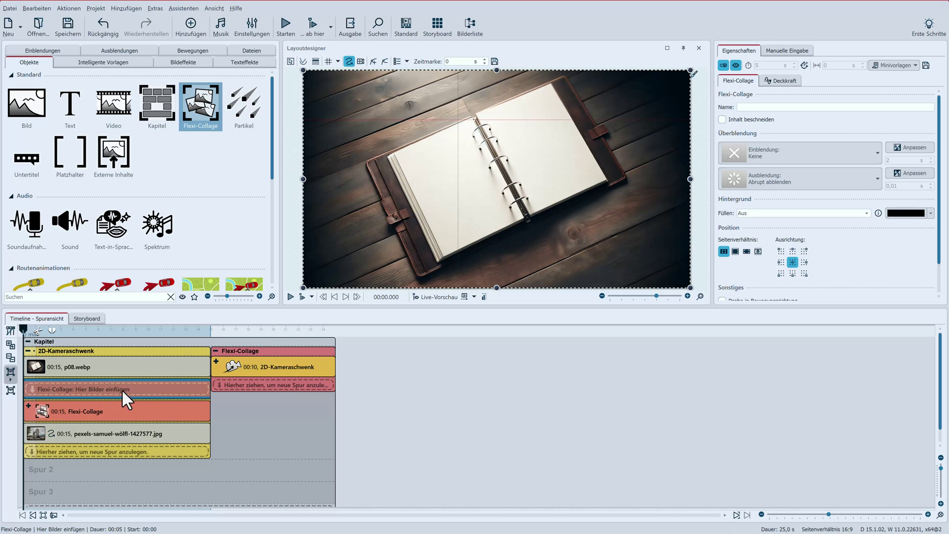
pyautogui.click(216, 361)
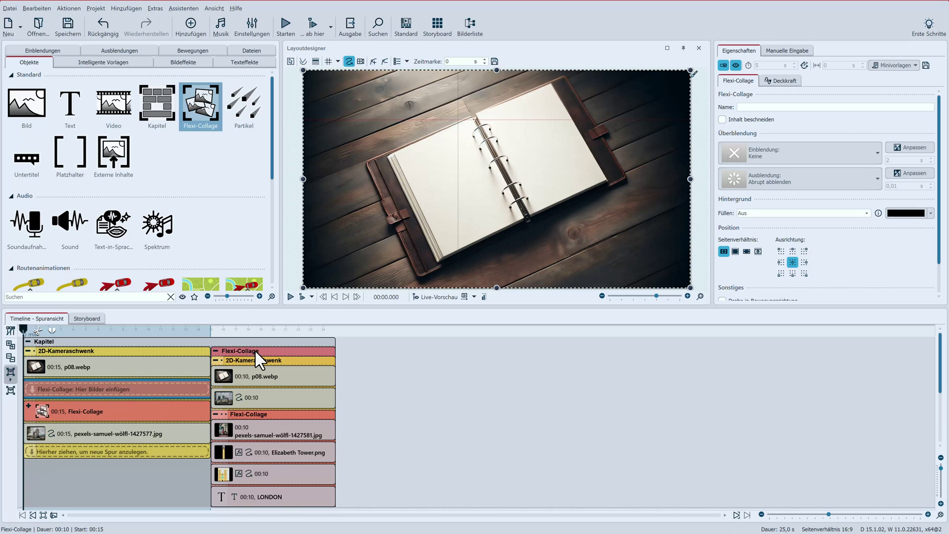
pyautogui.click(216, 413)
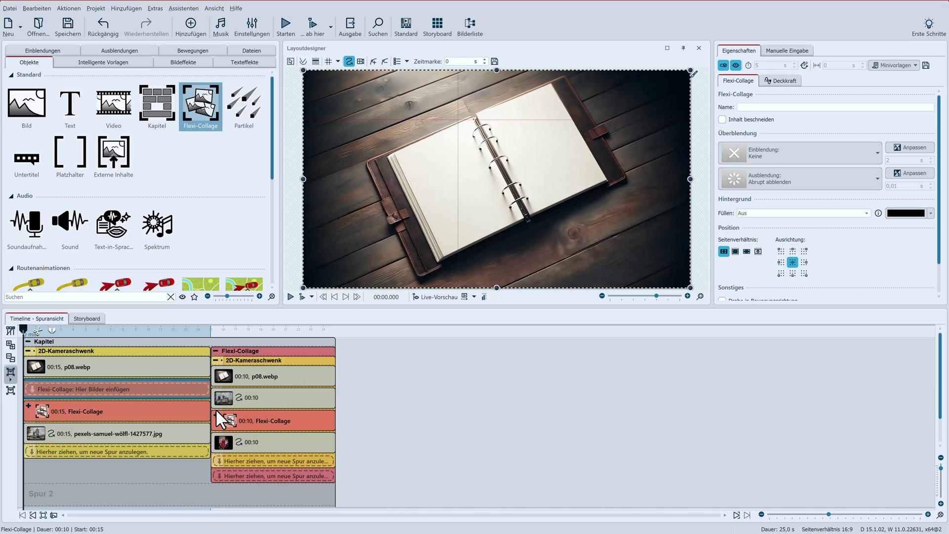
pyautogui.moveTo(208, 126); pyautogui.dragTo(248, 460)
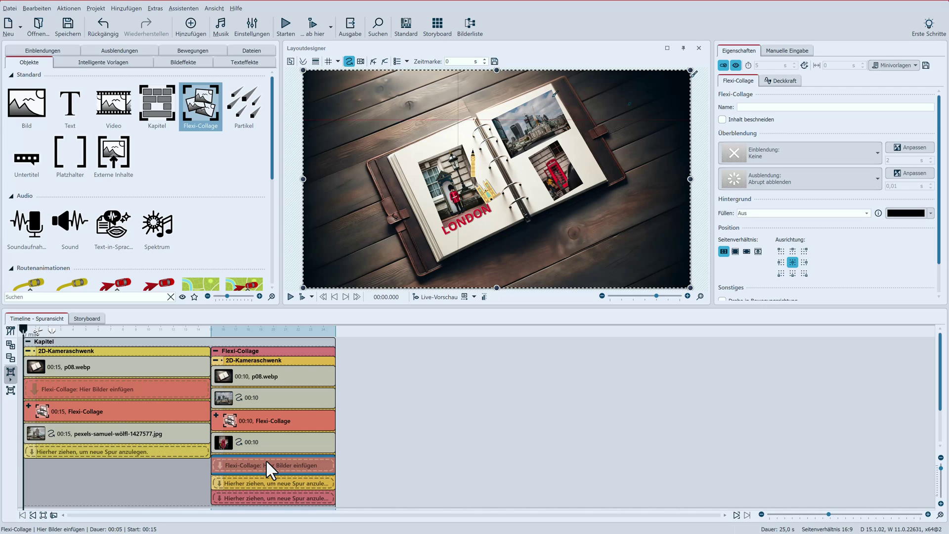